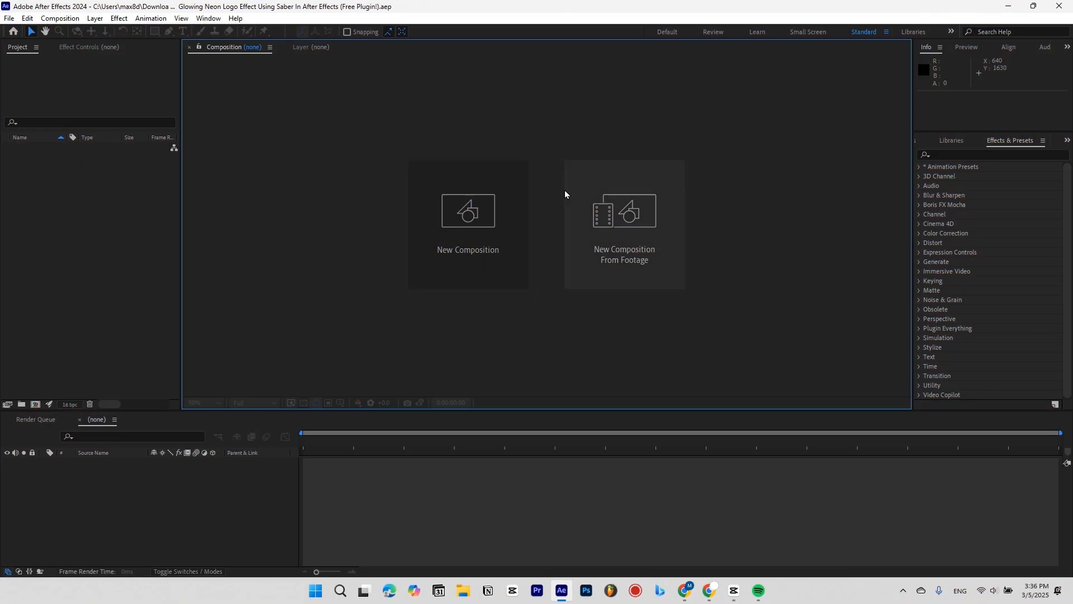
Step: Create a composition named Electric Neon Logo using the UHD (4K) 3840x2160 25 fps preset
{"action": "left_click", "coordinate": [465, 234]}
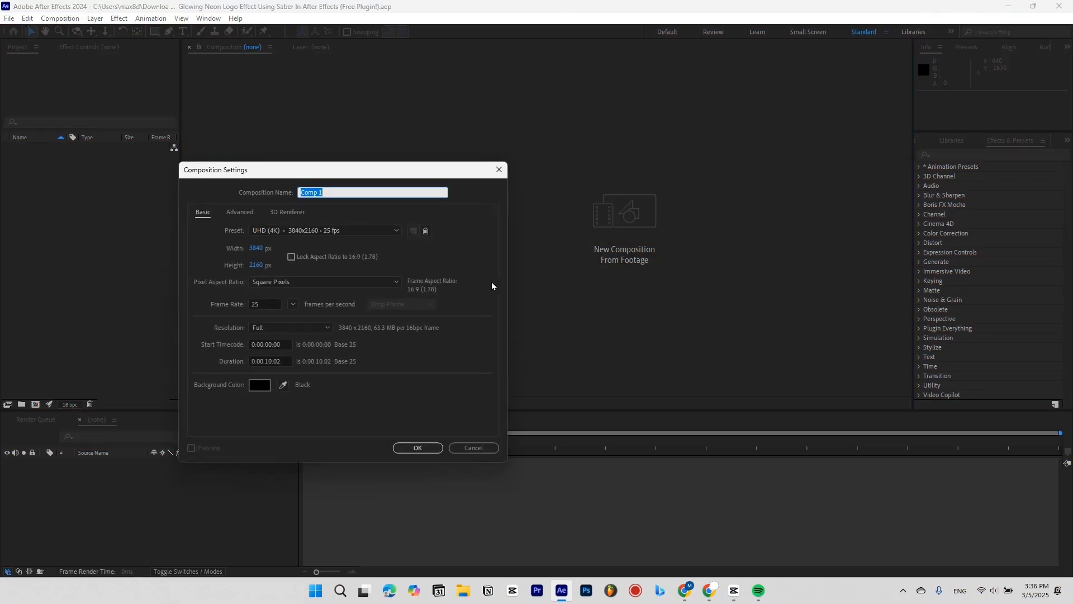
{"action": "type", "text": "Electric Neon Logo"}
{"action": "left_click", "coordinate": [265, 230]}
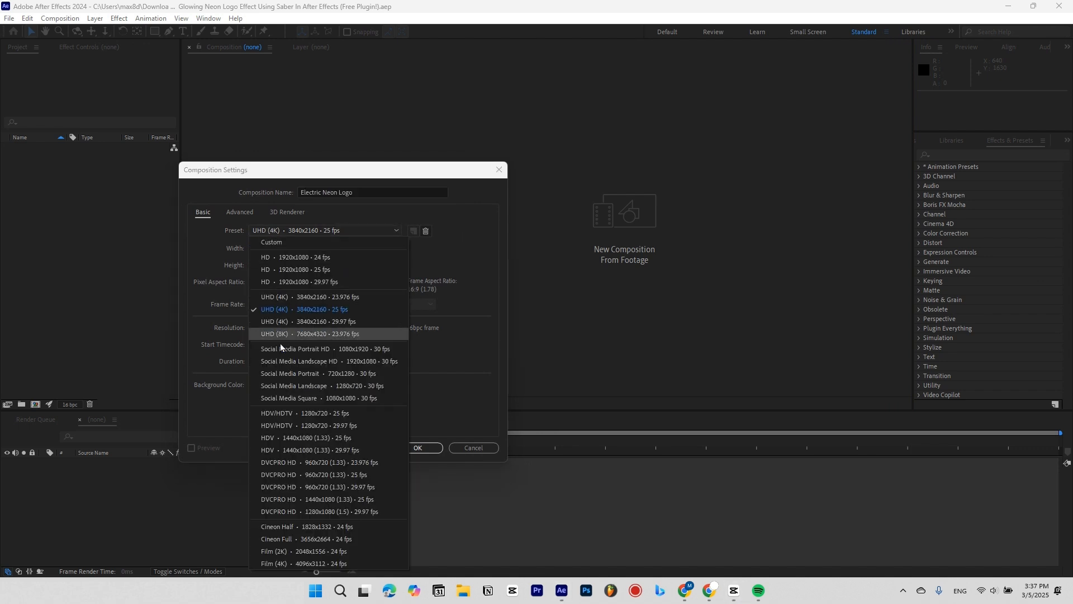
{"action": "left_click", "coordinate": [285, 310]}
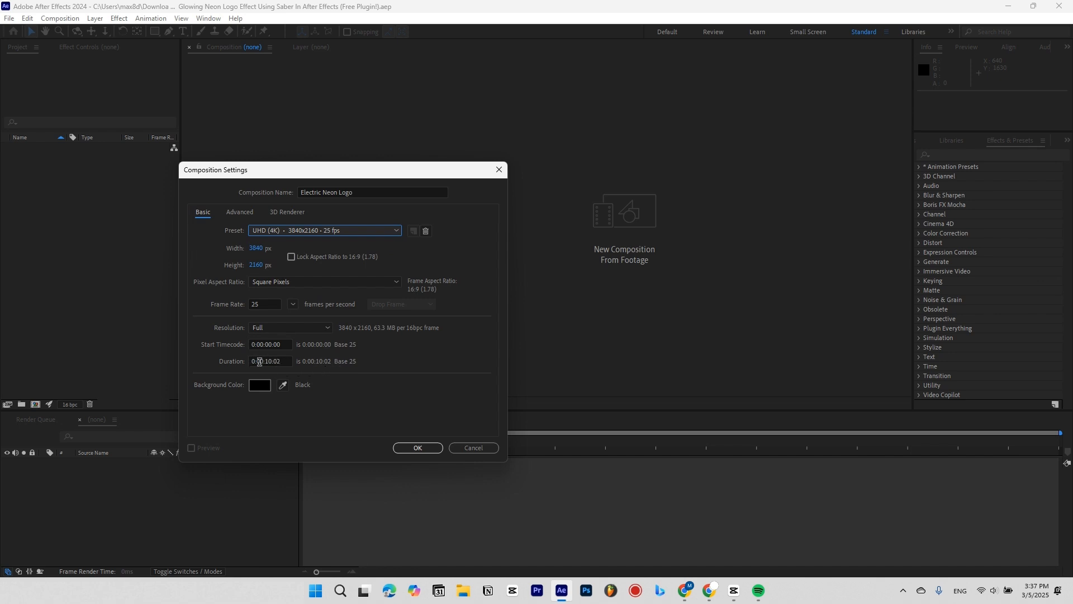
{"action": "left_click", "coordinate": [416, 448]}
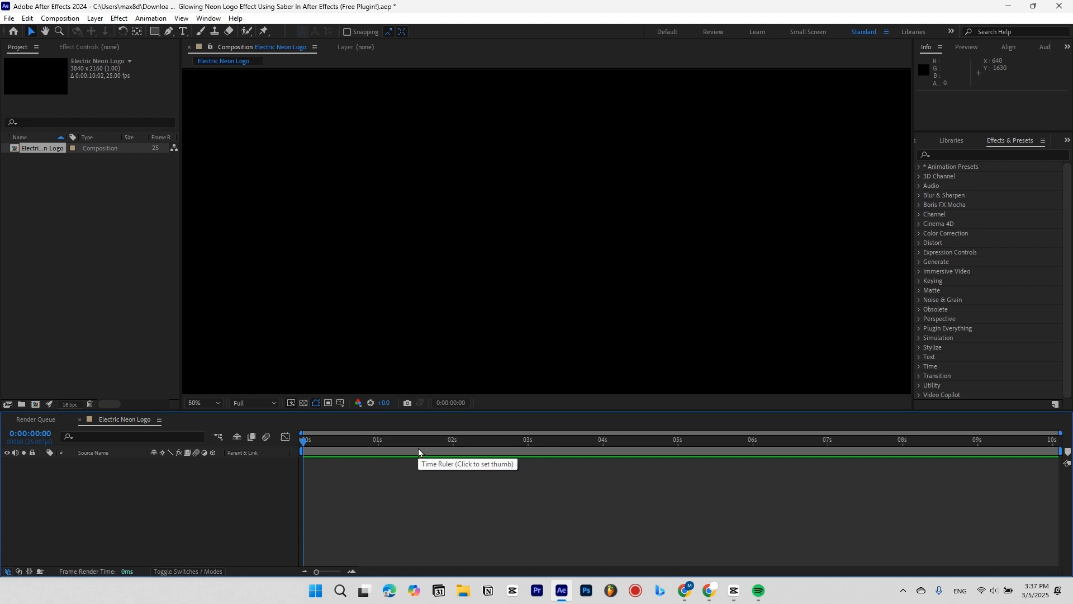
Step: Import the clapper image from the Elements folder and add it as a layer in the Electric Neon Logo composition
{"action": "left_click", "coordinate": [106, 342]}
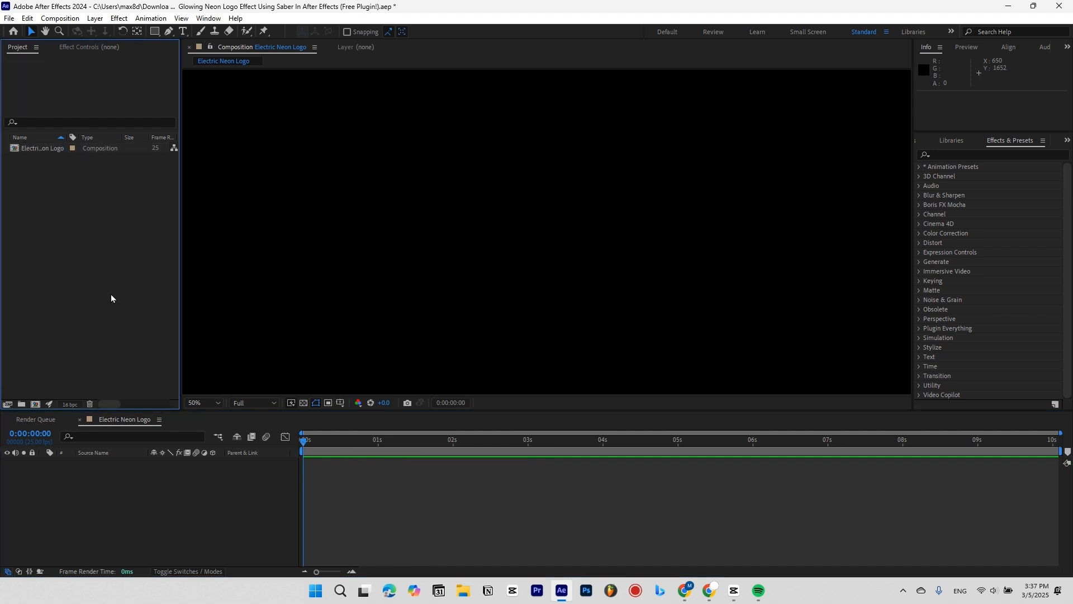
{"action": "double_click", "coordinate": [92, 323]}
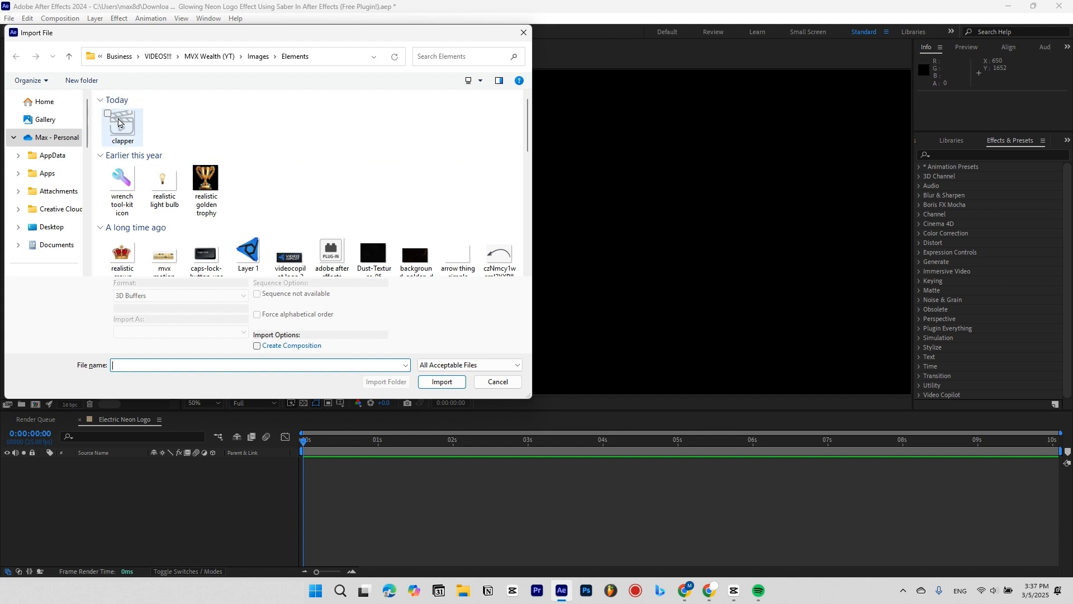
{"action": "left_click", "coordinate": [117, 121]}
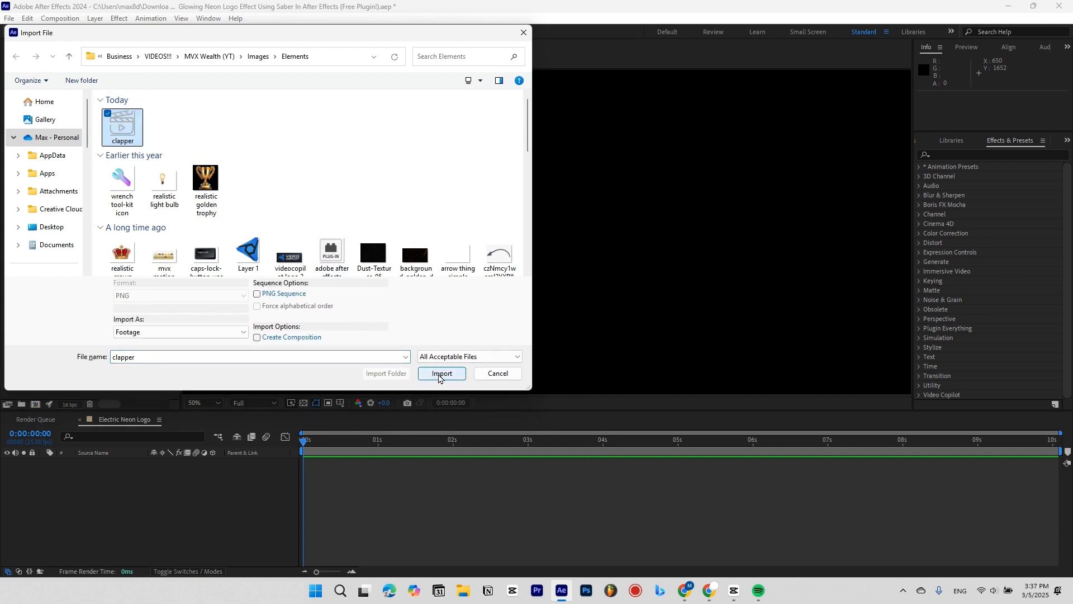
{"action": "left_click", "coordinate": [441, 373]}
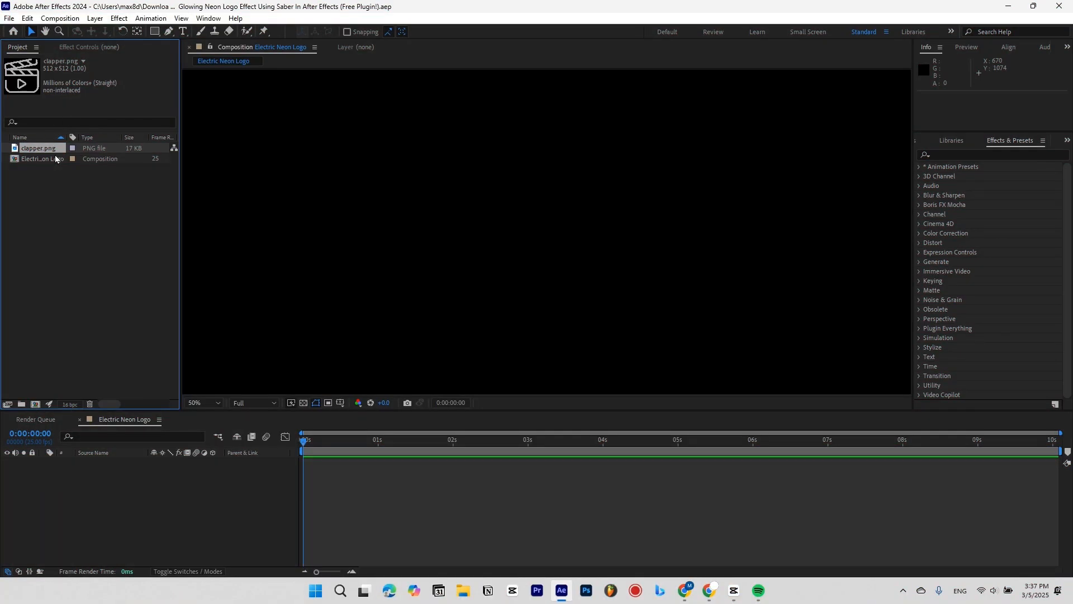
{"action": "left_click_drag", "start_coordinate": [50, 148], "coordinate": [326, 465]}
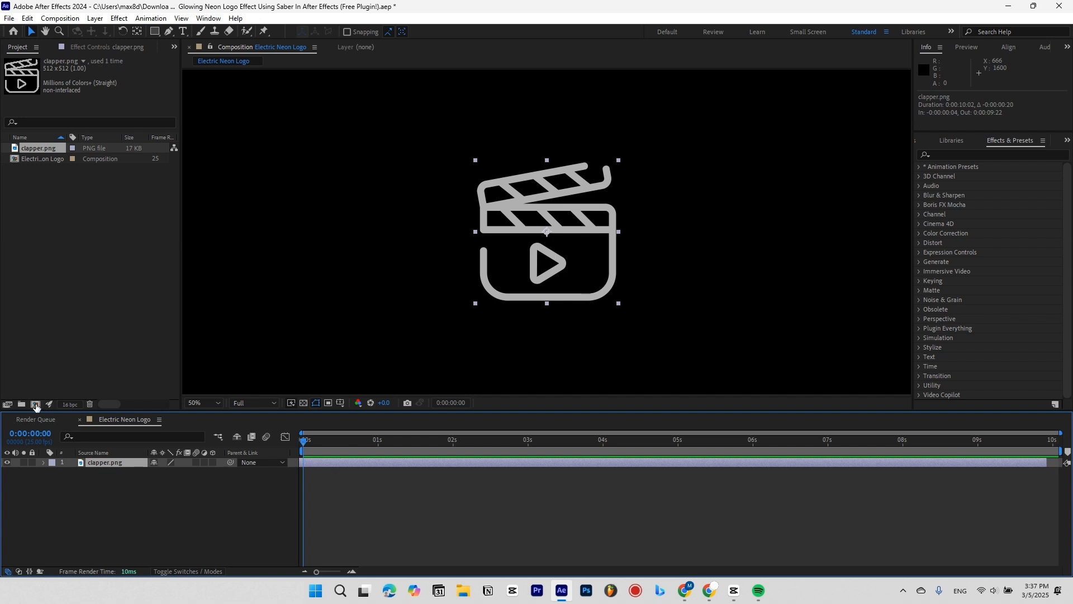
Step: Create a composition named Saber Effect and place the Electric Neon Logo composition in it as a layer
{"action": "left_click", "coordinate": [35, 404]}
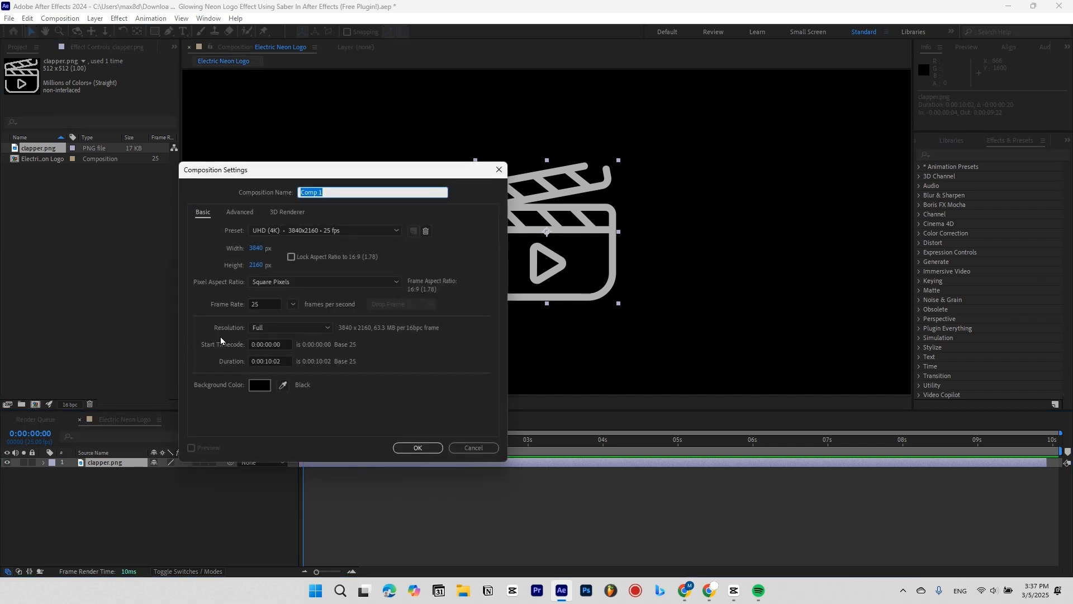
{"action": "type", "text": "Saber Effect"}
{"action": "key", "text": "Return"}
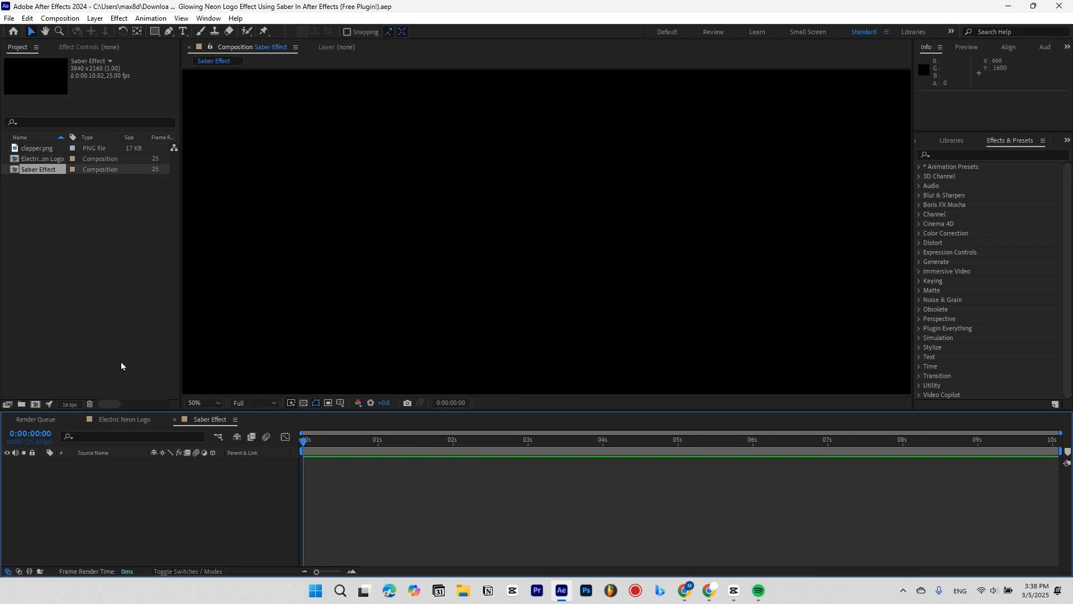
{"action": "left_click", "coordinate": [37, 160]}
{"action": "left_click_drag", "start_coordinate": [36, 156], "coordinate": [335, 466]}
Step: Auto-trace the Electric Neon Logo layer on its alpha channel with Apply to new layer turned off
{"action": "left_click", "coordinate": [95, 18]}
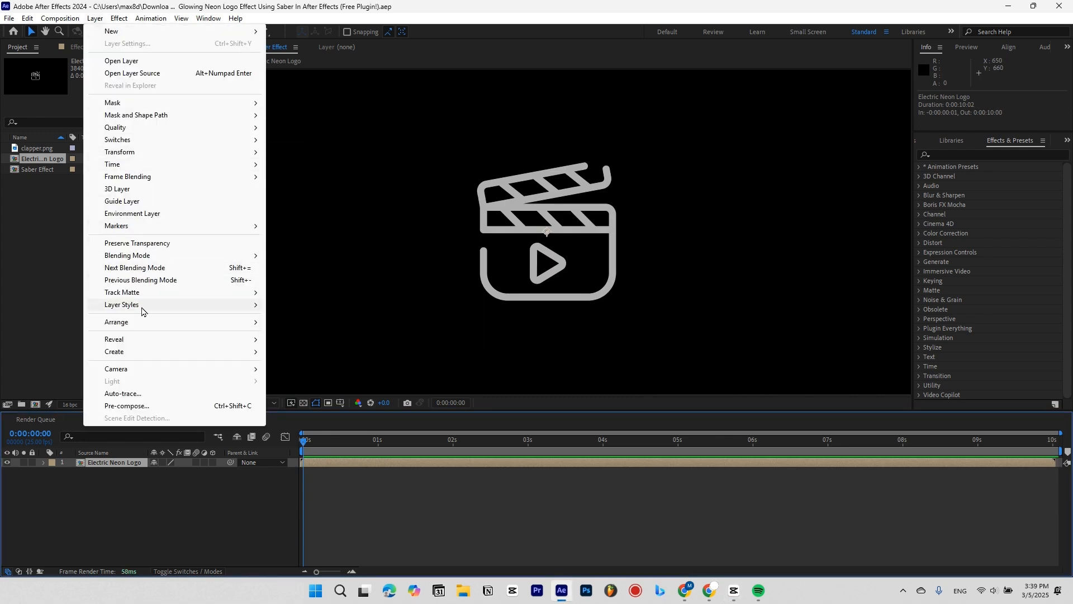
{"action": "left_click", "coordinate": [134, 394]}
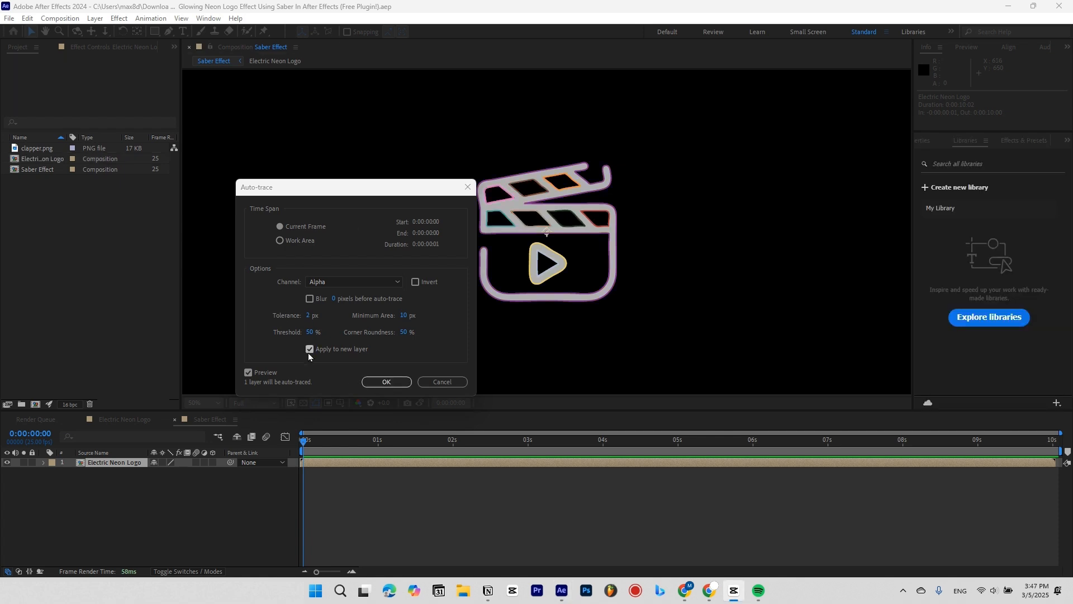
{"action": "left_click", "coordinate": [308, 354]}
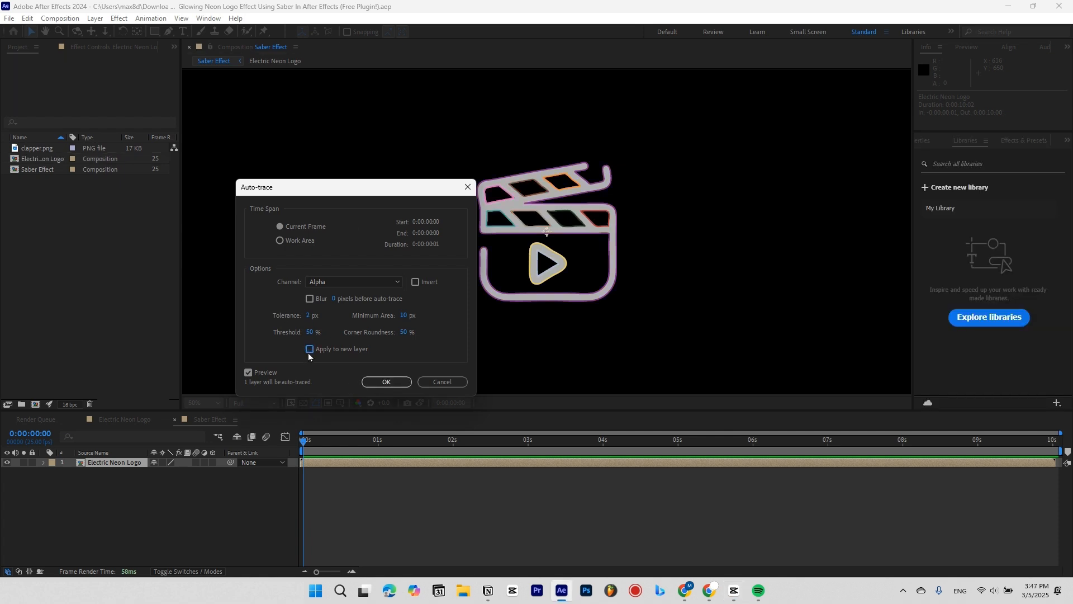
{"action": "left_click", "coordinate": [385, 382]}
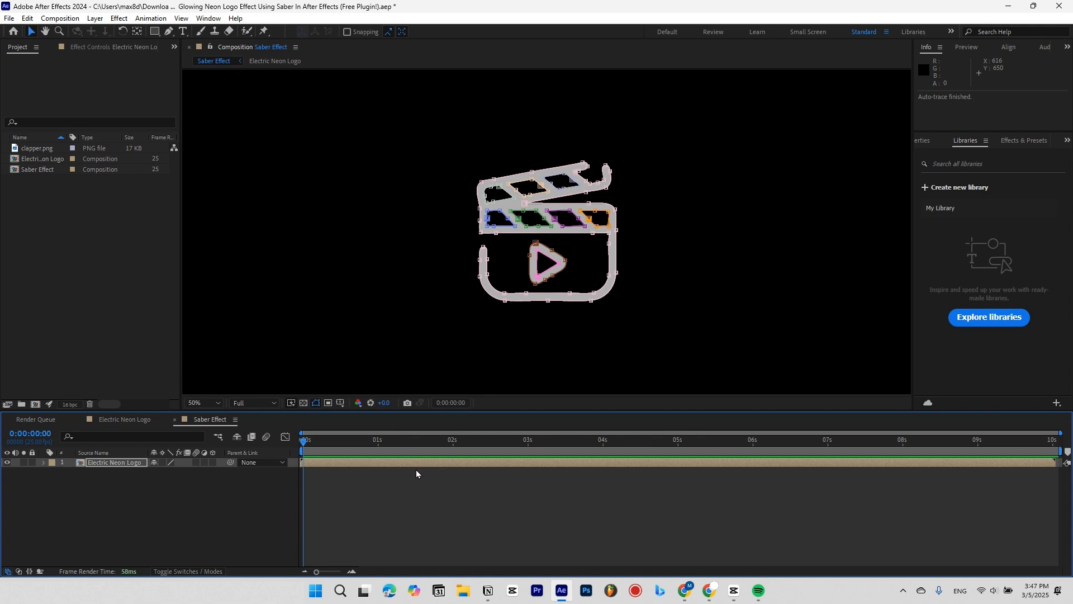
Step: Select the Electric Neon Logo layer and search the effects for Saber
{"action": "left_click", "coordinate": [324, 465]}
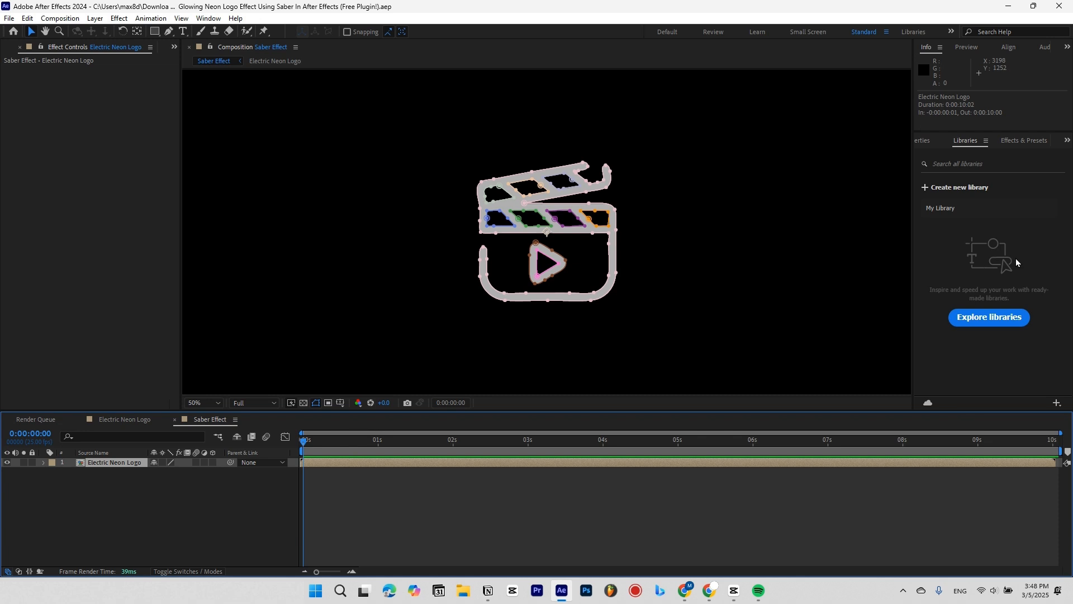
{"action": "left_click", "coordinate": [1031, 147]}
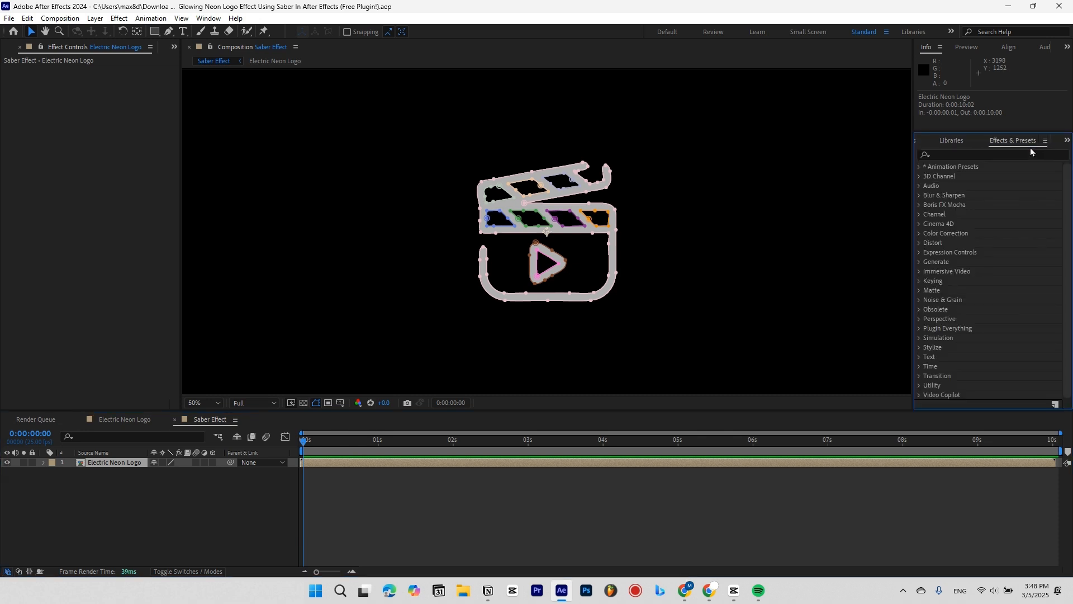
{"action": "left_click", "coordinate": [972, 155]}
{"action": "type", "text": "Saber"}
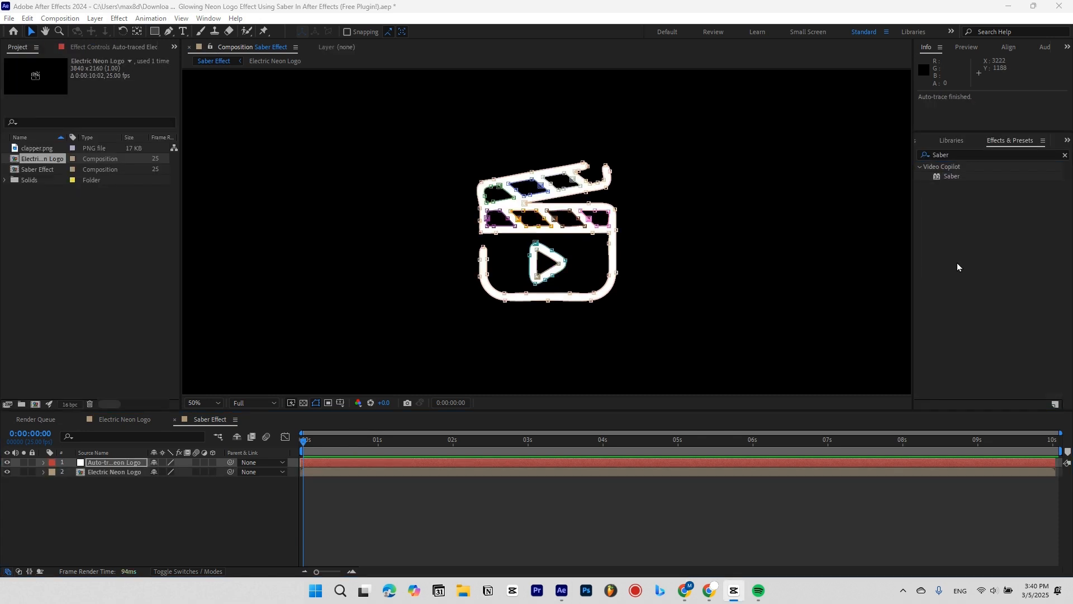
{"action": "left_click", "coordinate": [209, 18]}
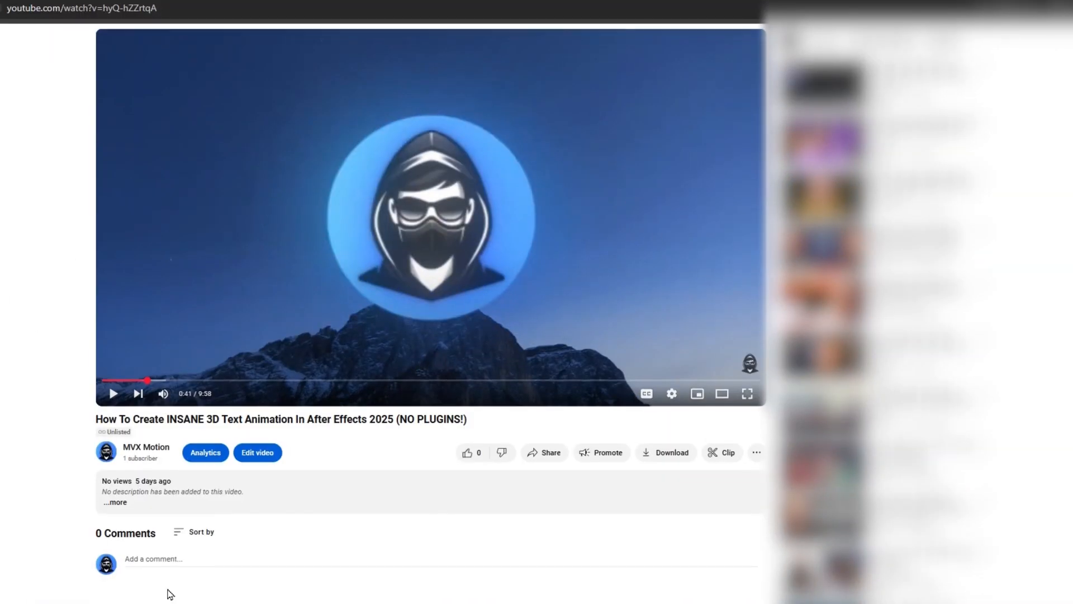
Step: Switch to the YouTube video page and write the comment "PLEASE HELP!!! PLEASE!!!!! :(((((("
{"action": "left_click", "coordinate": [162, 559]}
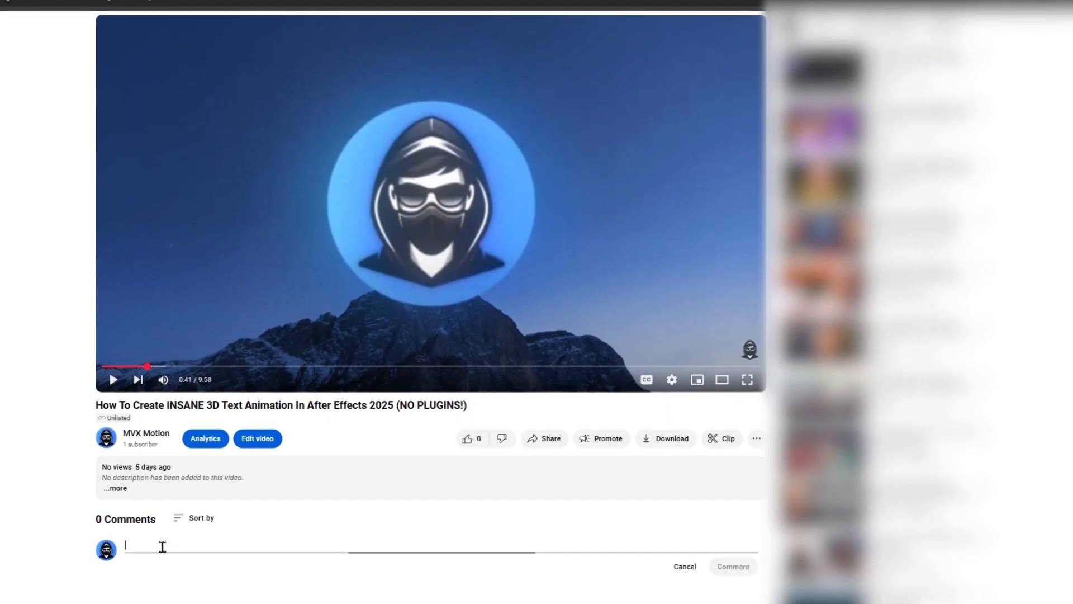
{"action": "type", "text": "PLEASE HELP!!! PLEASE!!!!! :(((((("}
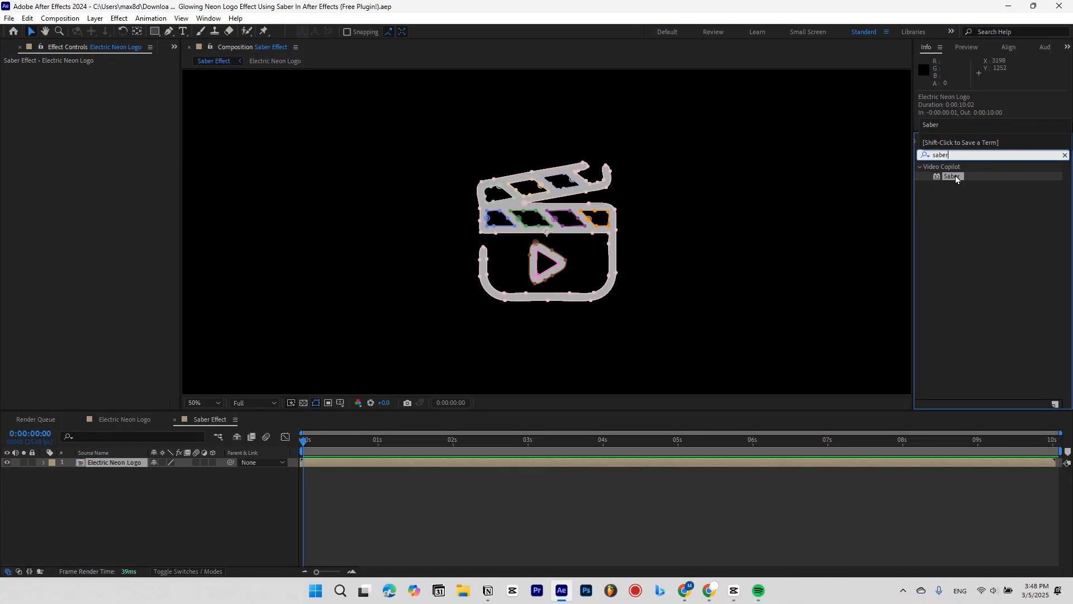
Step: Apply the Saber effect to the Electric Neon Logo layer and set its core type to Layer Masks
{"action": "double_click", "coordinate": [955, 178]}
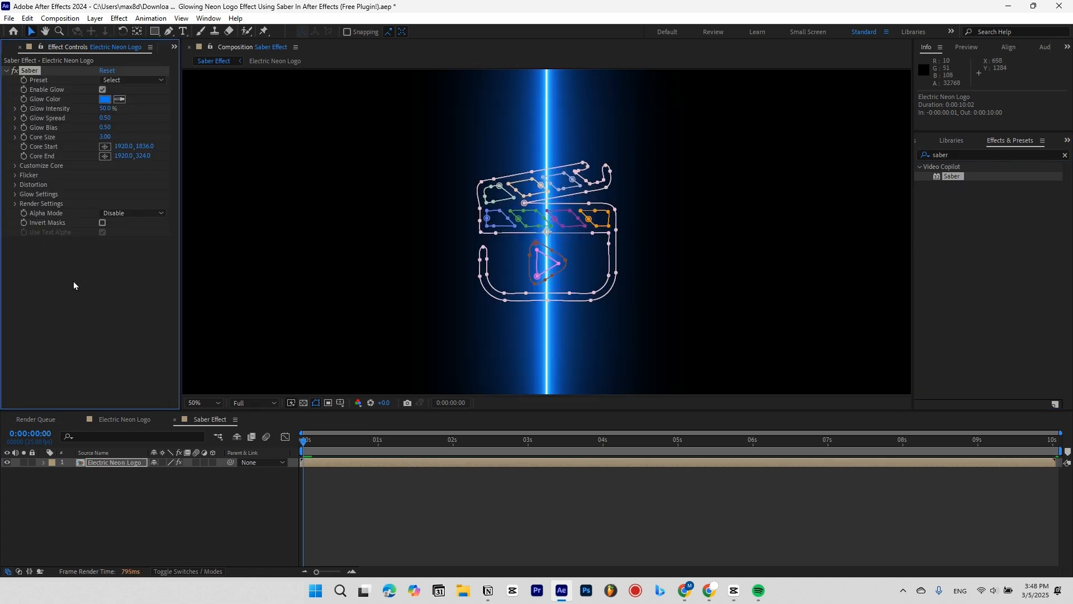
{"action": "left_click", "coordinate": [86, 298]}
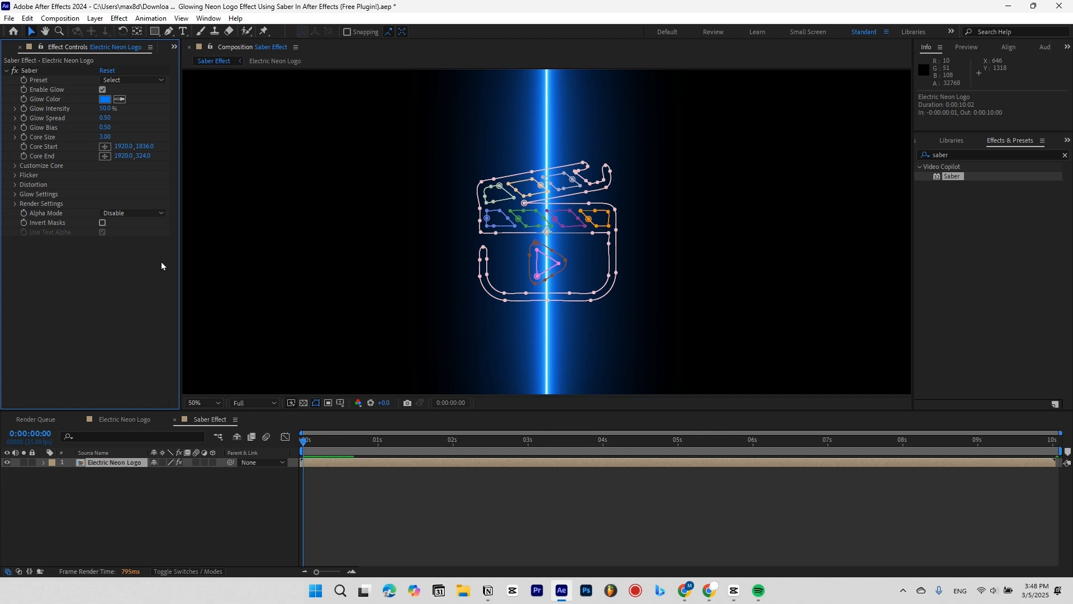
{"action": "left_click", "coordinate": [16, 166]}
{"action": "left_click", "coordinate": [123, 177]}
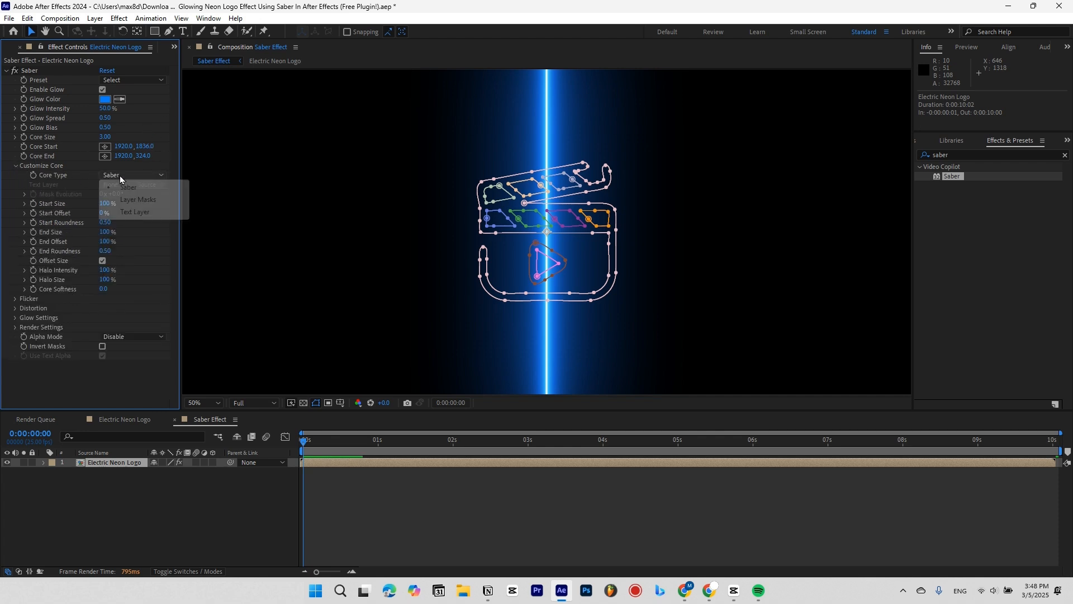
{"action": "left_click", "coordinate": [140, 200]}
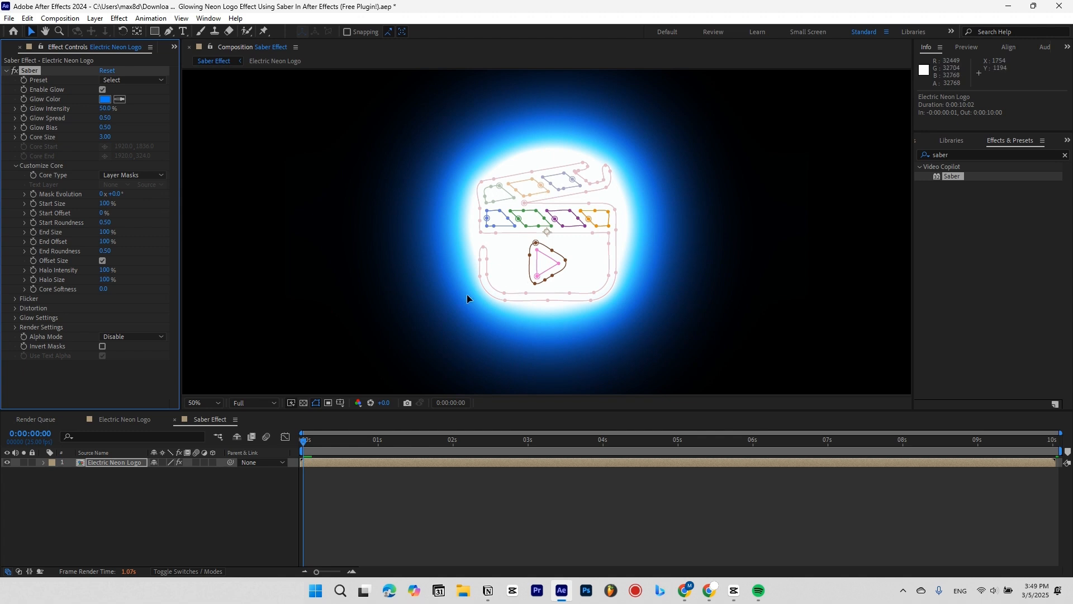
Step: Set the Saber effect's glow intensity to 15% and deselect the layer
{"action": "left_click", "coordinate": [104, 109]}
{"action": "type", "text": "15"}
{"action": "key", "text": "Return"}
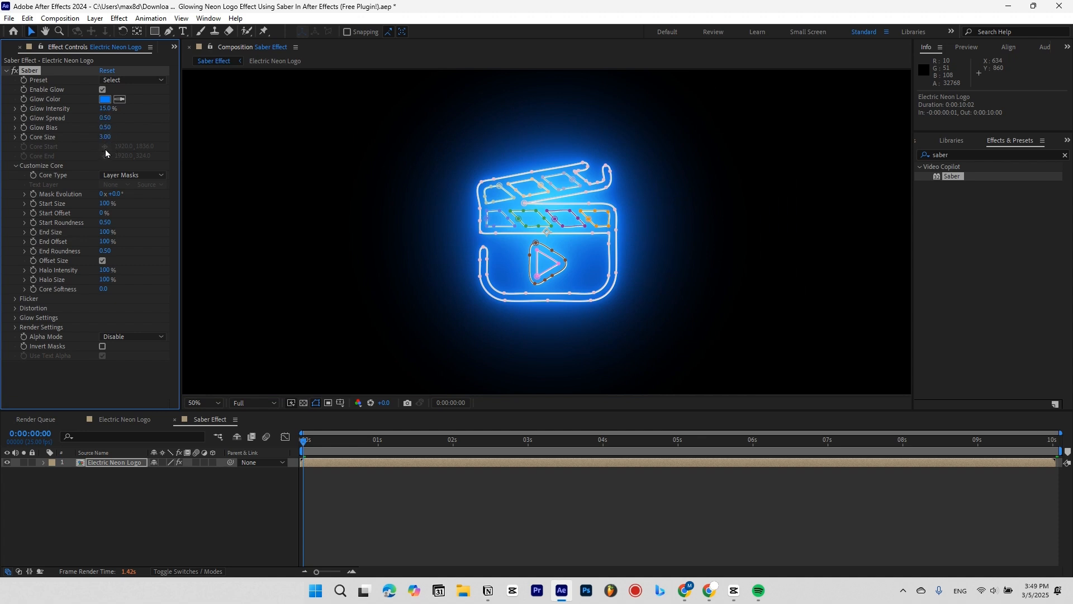
{"action": "left_click", "coordinate": [440, 504]}
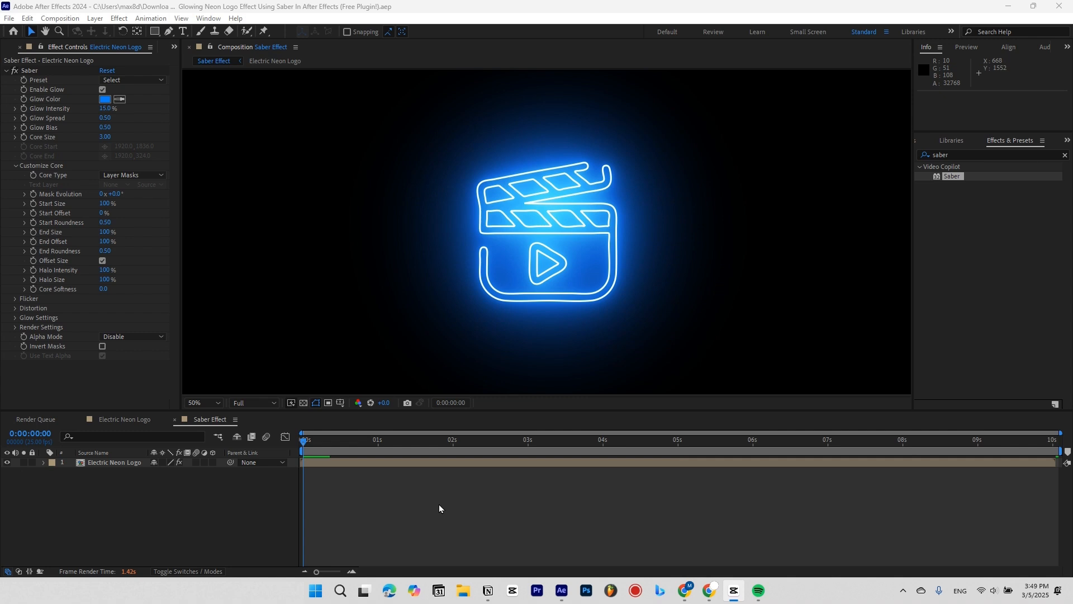
Step: Apply the Patronus preset to the Saber effect on the Electric Neon Logo layer
{"action": "left_click", "coordinate": [441, 463]}
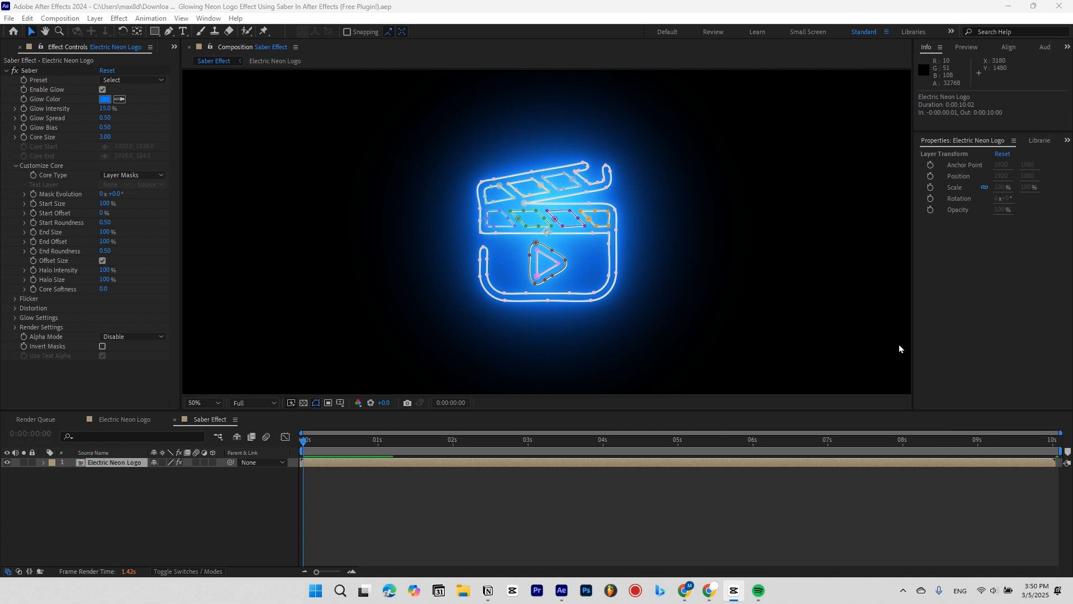
{"action": "left_click", "coordinate": [128, 81]}
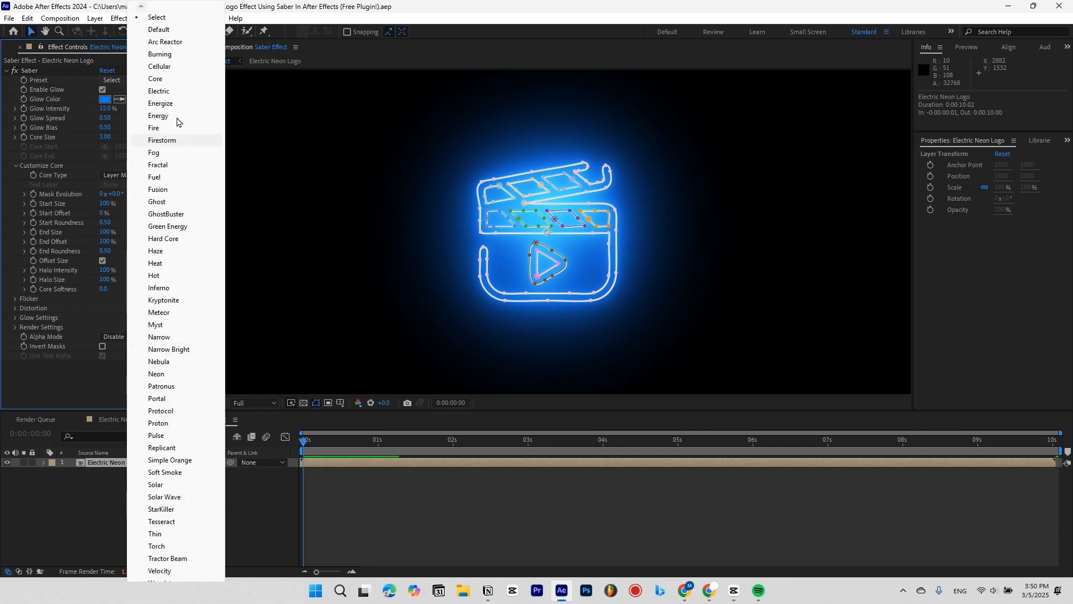
{"action": "left_click", "coordinate": [167, 391]}
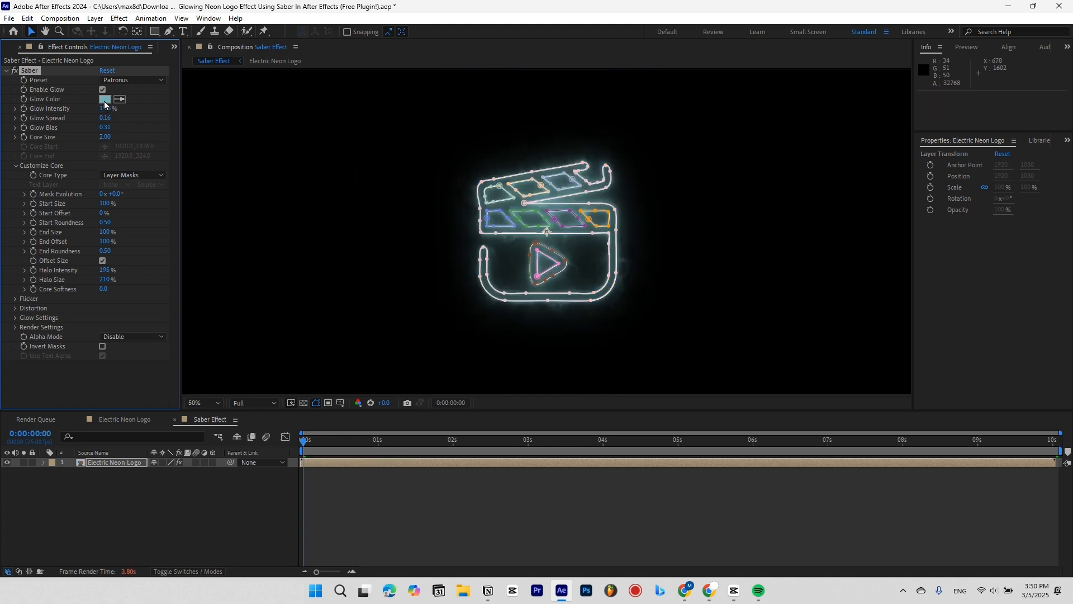
Step: Change the Saber effect's glow color to blue
{"action": "left_click", "coordinate": [105, 99]}
{"action": "left_click_drag", "start_coordinate": [622, 411], "coordinate": [622, 386]}
{"action": "left_click", "coordinate": [712, 363]}
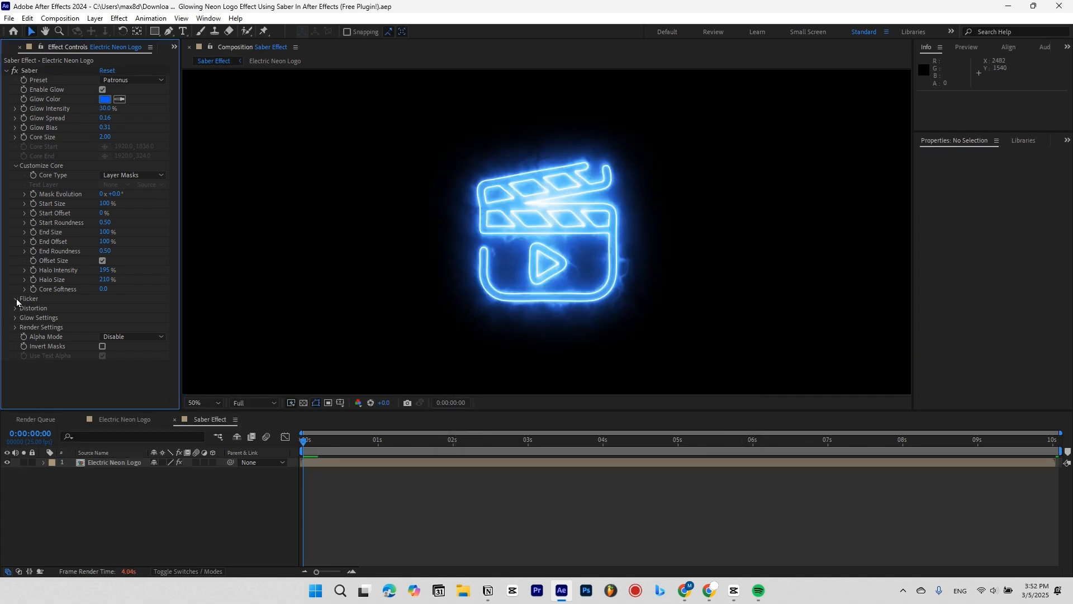
Step: Set the Saber effect's flicker intensity to 50% and play back a preview of the animation
{"action": "left_click", "coordinate": [16, 299]}
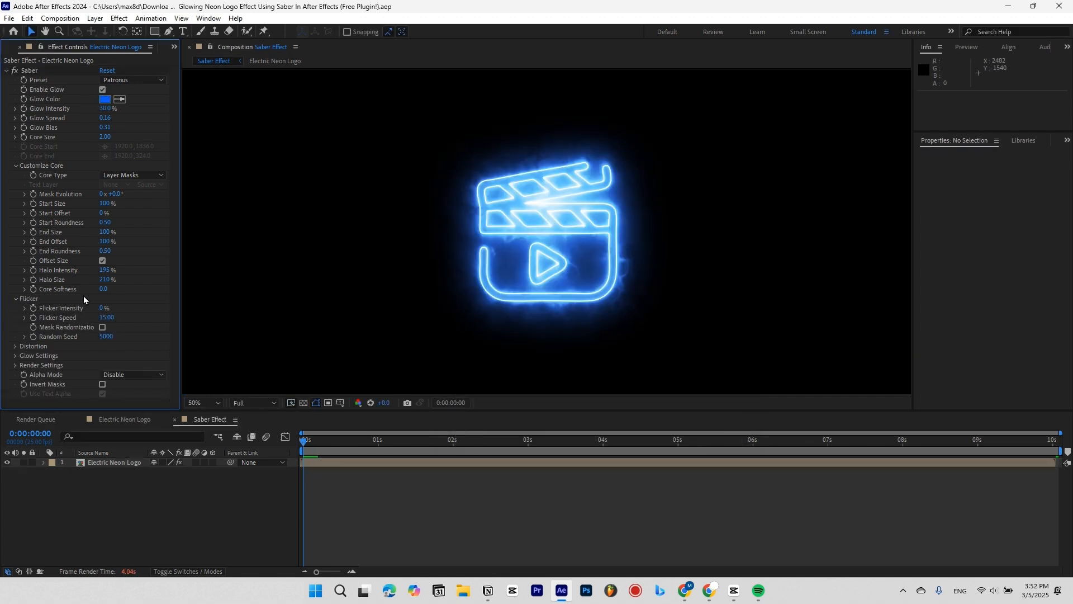
{"action": "left_click", "coordinate": [103, 309]}
{"action": "type", "text": "50"}
{"action": "key", "text": "Return"}
{"action": "key", "text": "space"}
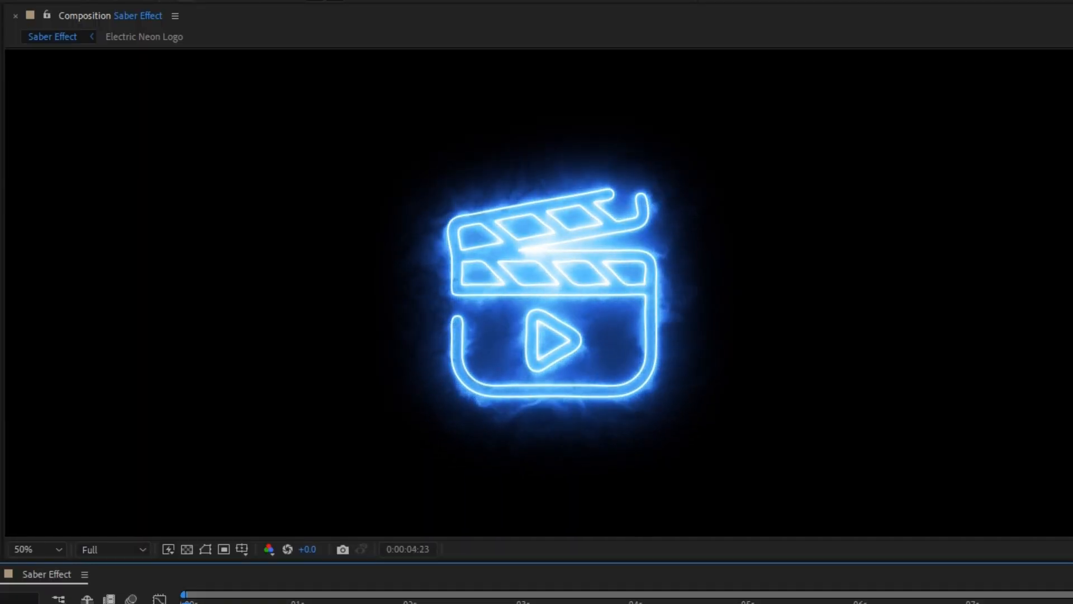
Step: Set the Composite Settings of the Saber effect's render settings to Transparent
{"action": "left_click", "coordinate": [16, 204]}
{"action": "left_click", "coordinate": [25, 213]}
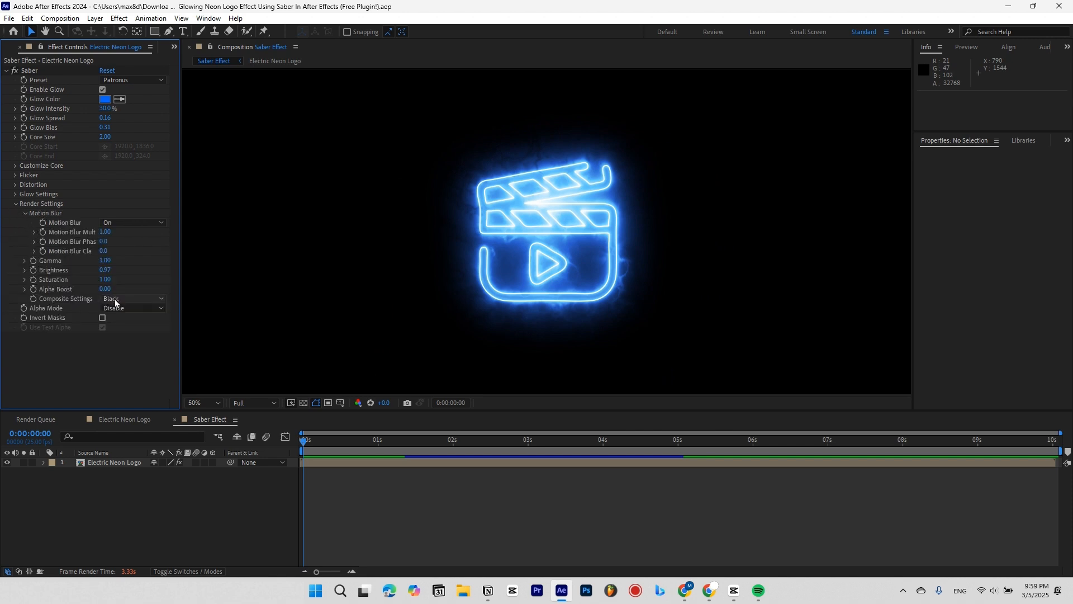
{"action": "left_click", "coordinate": [115, 301]}
{"action": "left_click", "coordinate": [133, 314]}
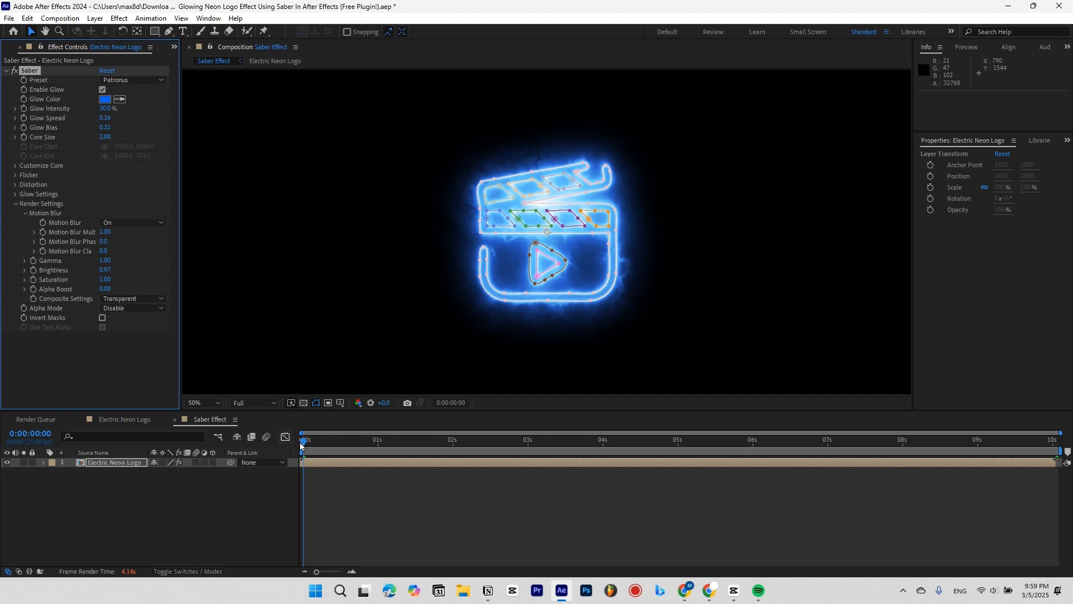
Step: At the timeline start, keyframe Saber's Mask Evolution, End Size and End Offset, with Start Size 0% and both Start Offset and End Offset 100%
{"action": "left_click_drag", "start_coordinate": [384, 444], "coordinate": [225, 450]}
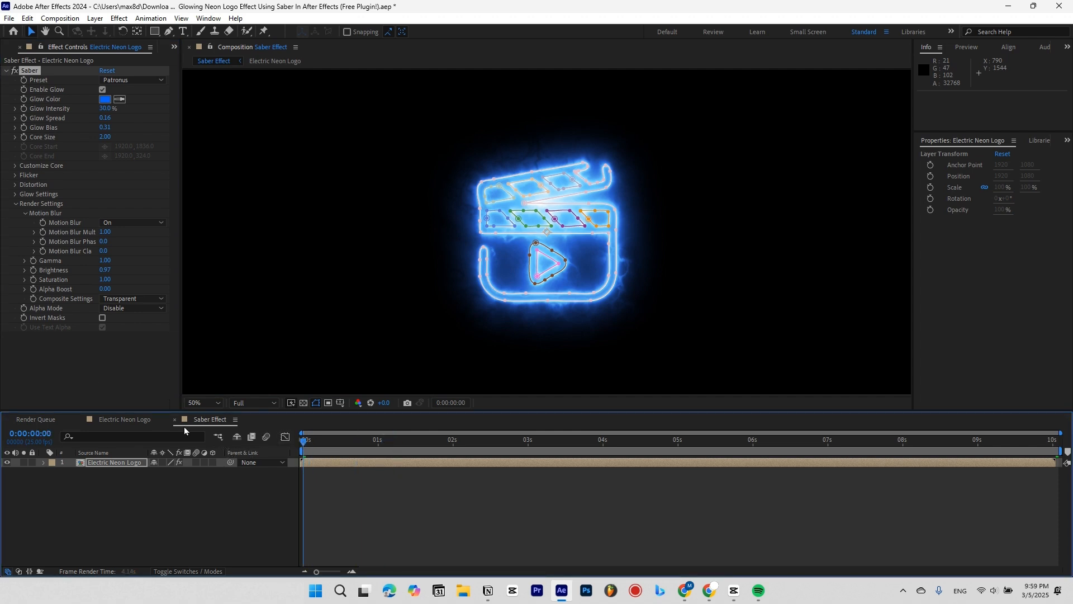
{"action": "left_click", "coordinate": [16, 165]}
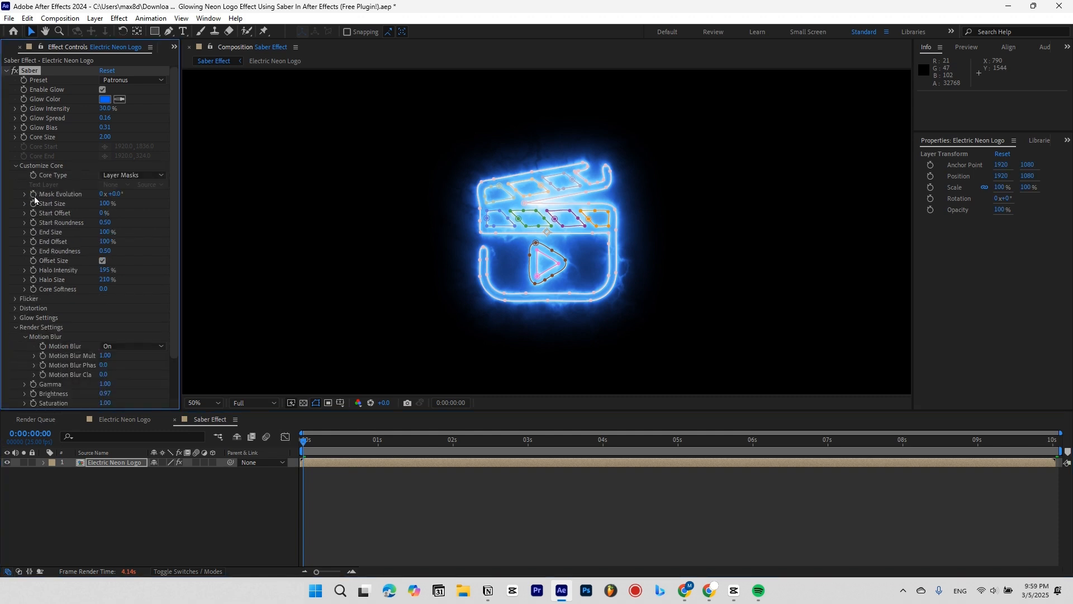
{"action": "left_click", "coordinate": [33, 241]}
{"action": "left_click_drag", "start_coordinate": [257, 215], "coordinate": [235, 217]}
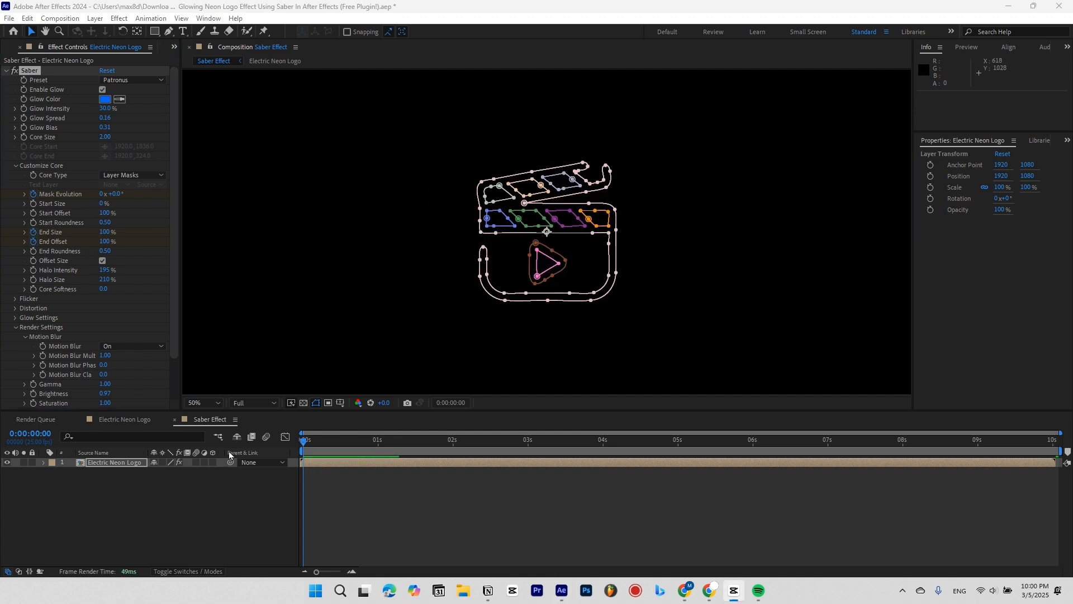
Step: Remove the Mask Path keyframes from all ten masks on the Electric Neon Logo layer
{"action": "left_click", "coordinate": [323, 463]}
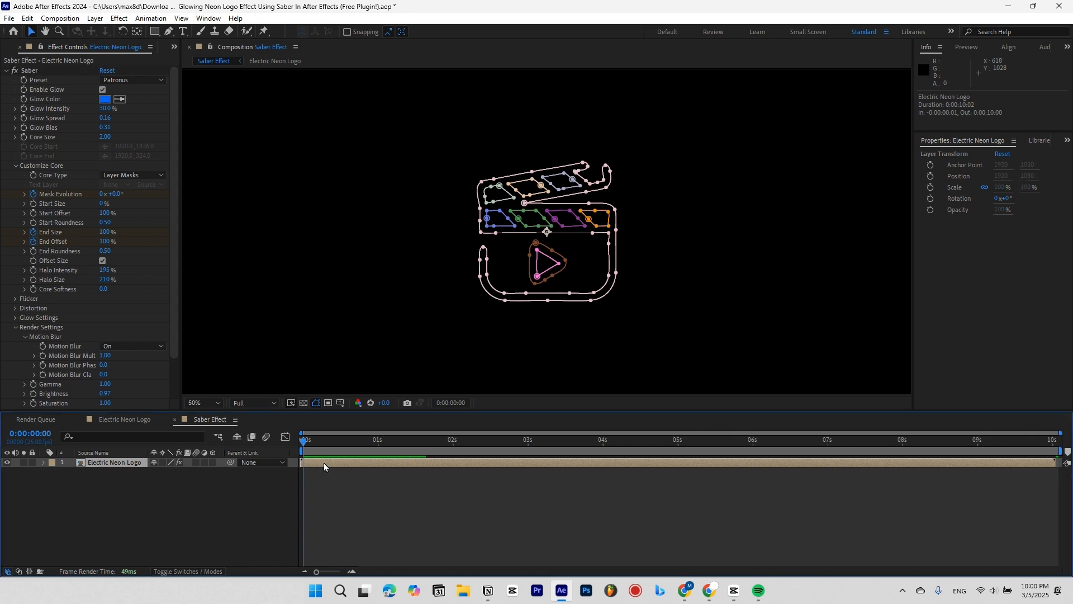
{"action": "key", "text": "m"}
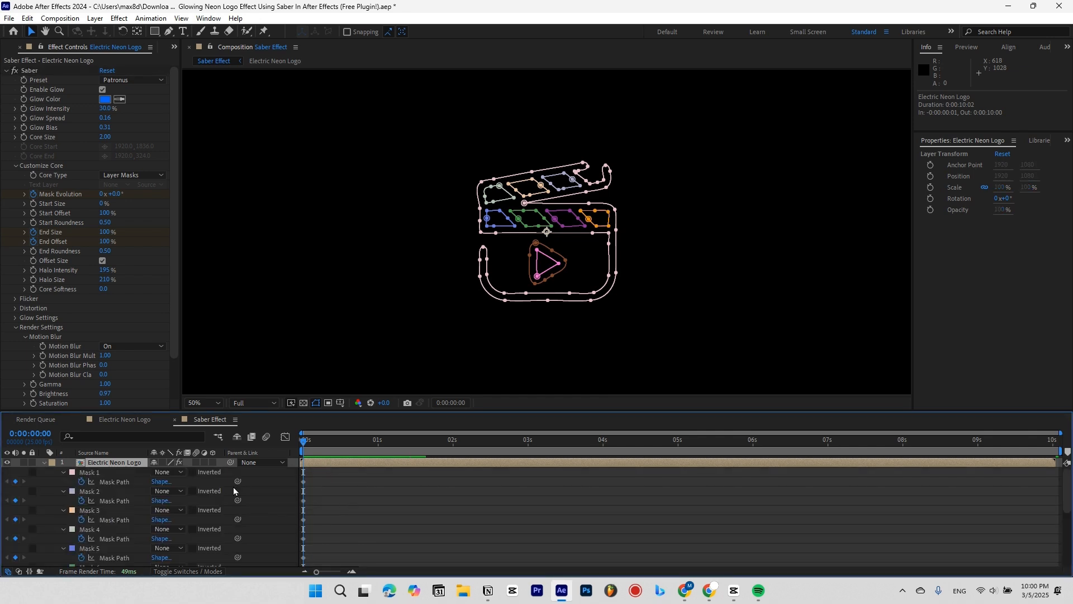
{"action": "left_click", "coordinate": [373, 516]}
{"action": "scroll", "coordinate": [373, 515], "scroll_direction": "down", "scroll_amount": 4}
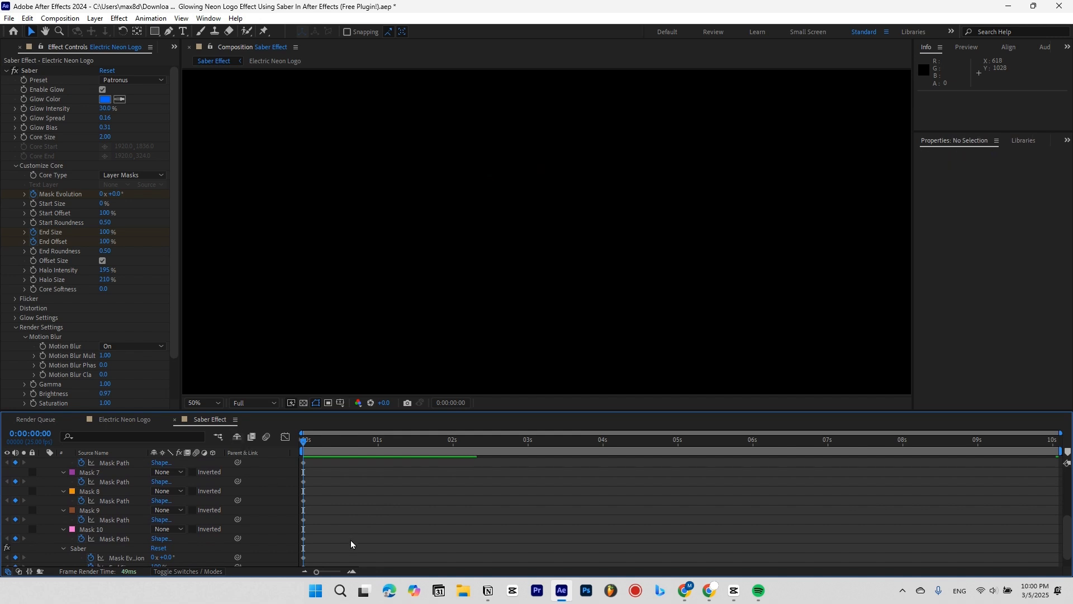
{"action": "left_click_drag", "start_coordinate": [286, 482], "coordinate": [355, 508]}
{"action": "scroll", "coordinate": [356, 507], "scroll_direction": "down", "scroll_amount": 4}
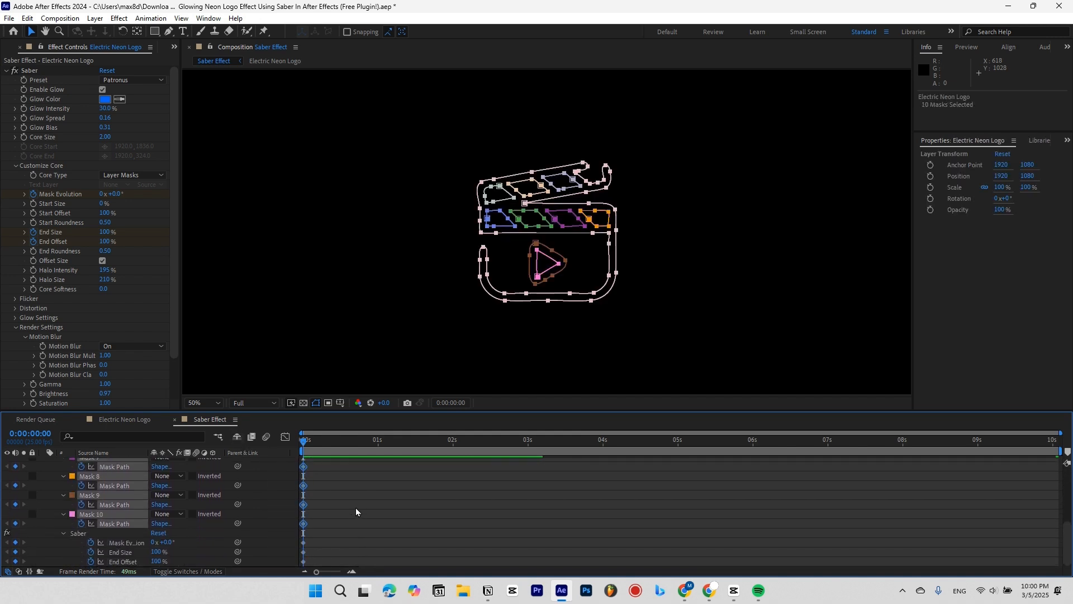
{"action": "left_click", "coordinate": [350, 508]}
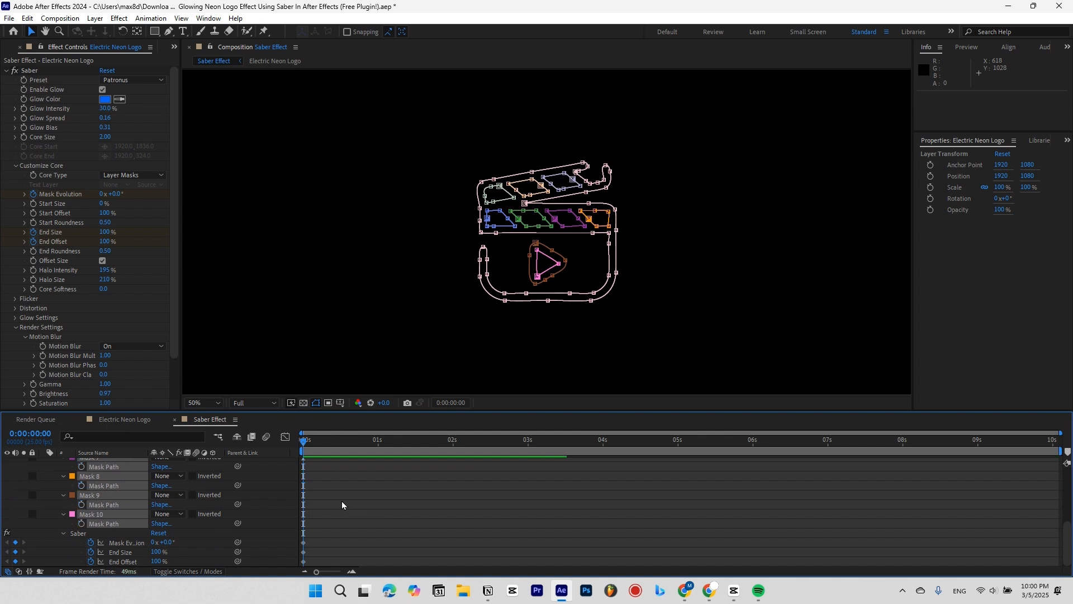
{"action": "scroll", "coordinate": [341, 501], "scroll_direction": "up", "scroll_amount": 4}
Step: Reveal the Electric Neon Logo layer's keyframed Saber properties in the timeline and select their starting keyframes
{"action": "left_click", "coordinate": [323, 467]}
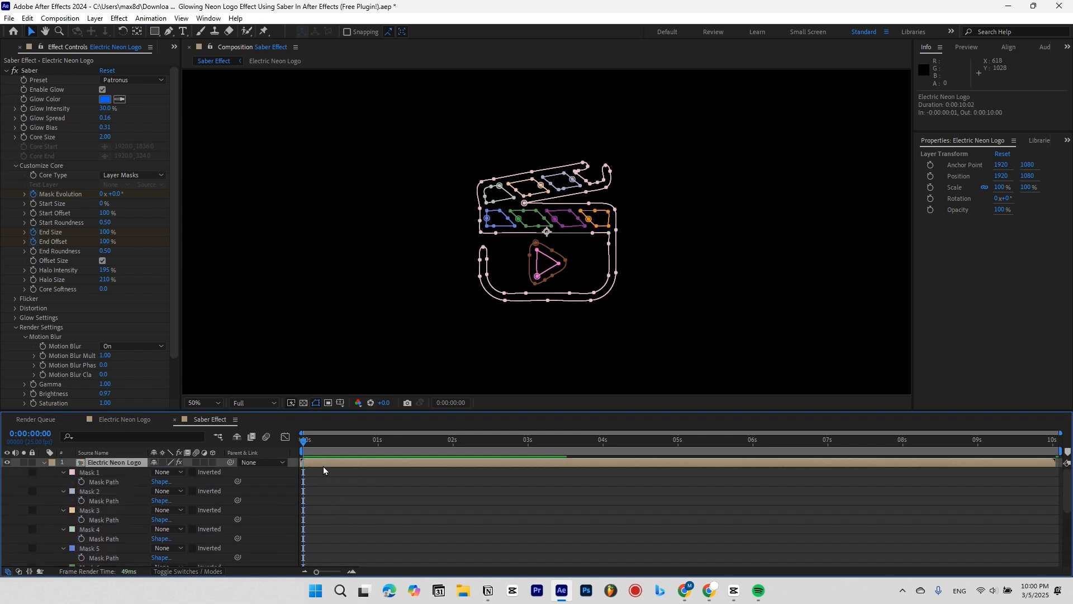
{"action": "key", "text": "u"}
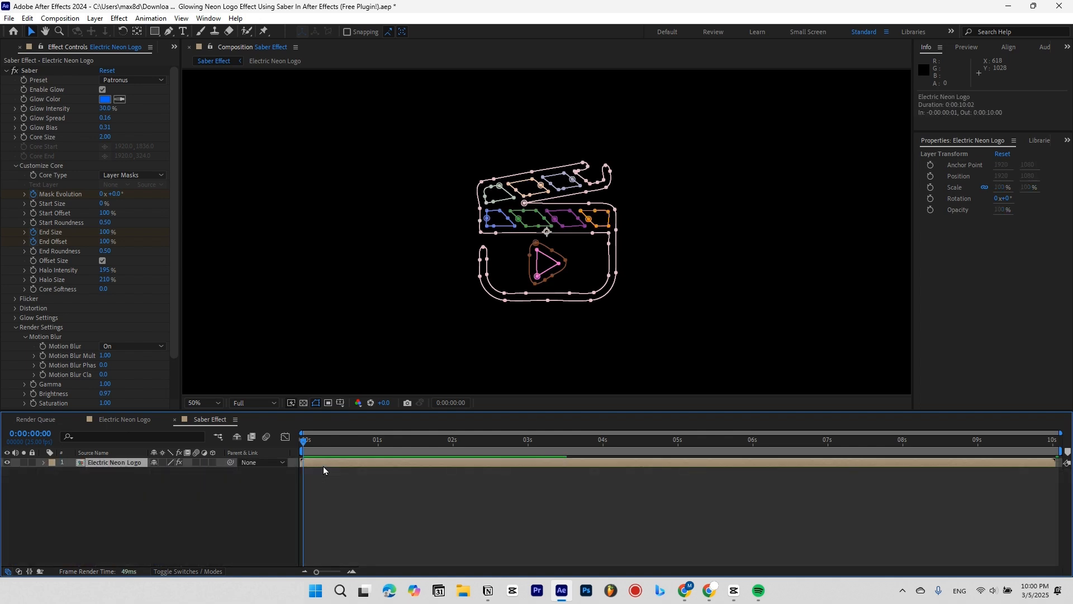
{"action": "key", "text": "u"}
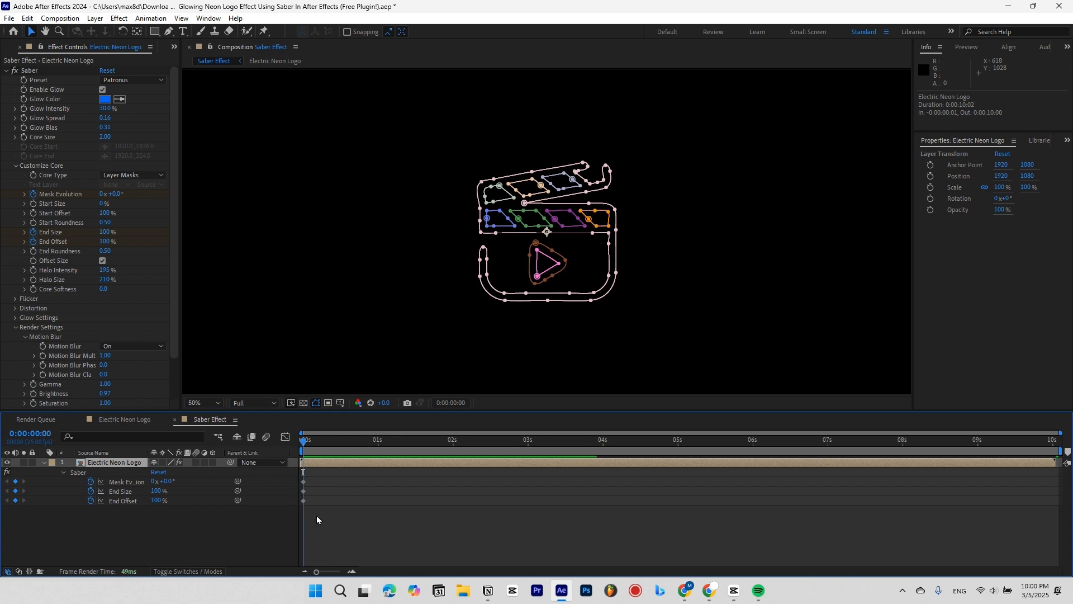
{"action": "left_click_drag", "start_coordinate": [321, 515], "coordinate": [276, 464]}
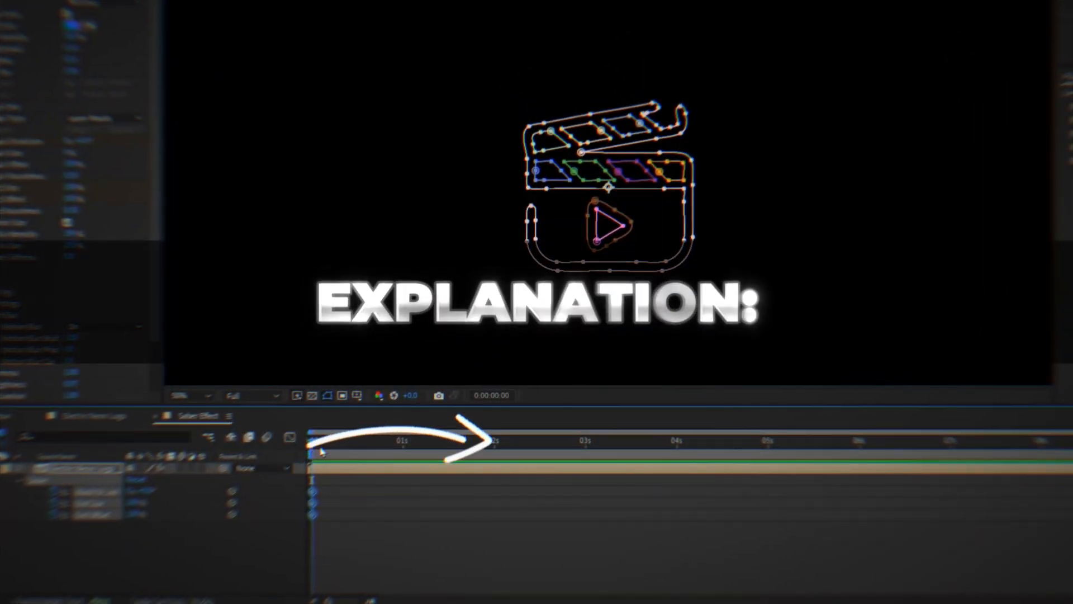
Step: Keyframe Saber's End Offset to 0% at 0:00:02:03
{"action": "left_click_drag", "start_coordinate": [321, 451], "coordinate": [505, 442]}
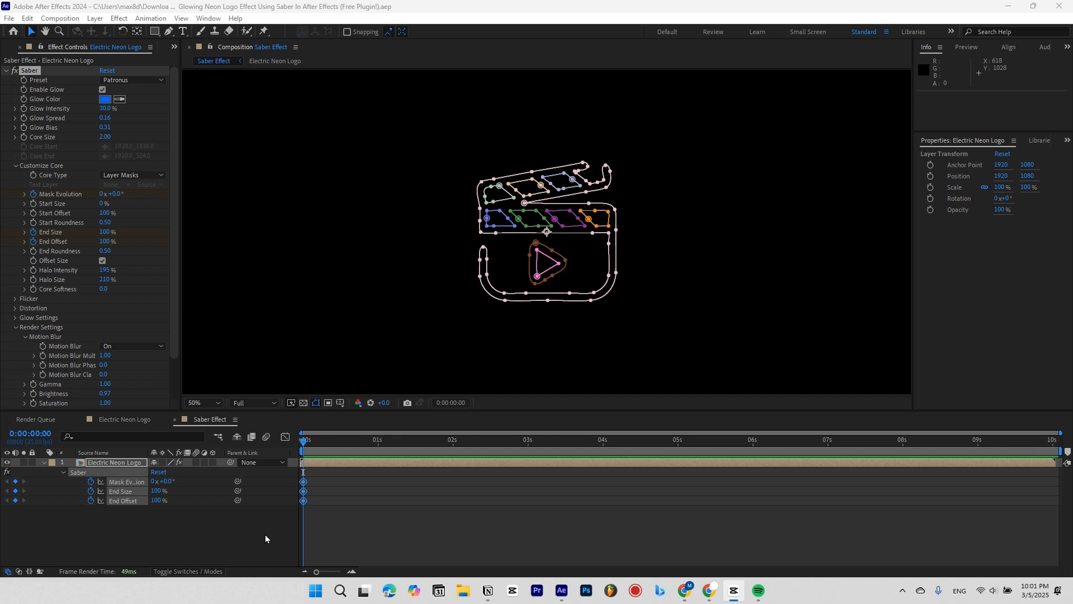
{"action": "left_click_drag", "start_coordinate": [302, 442], "coordinate": [462, 446]}
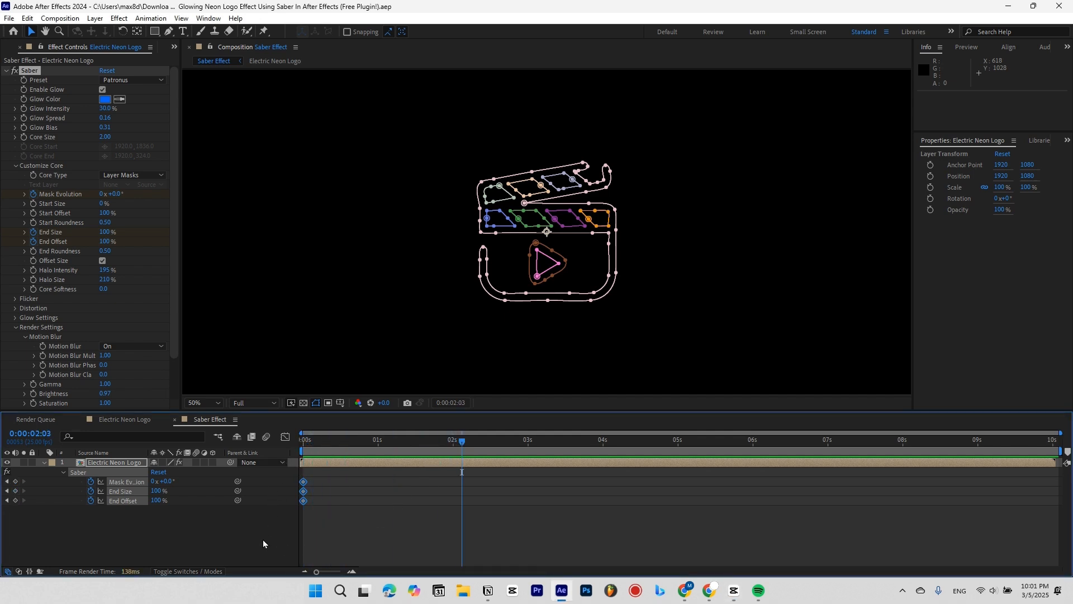
{"action": "left_click", "coordinate": [158, 501]}
{"action": "type", "text": "0"}
{"action": "key", "text": "Return"}
{"action": "left_click", "coordinate": [129, 548]}
Step: Add holding keyframes for Saber's End Size at 100% and End Offset at 0% at 0:00:07:00
{"action": "left_click_drag", "start_coordinate": [815, 445], "coordinate": [829, 442]}
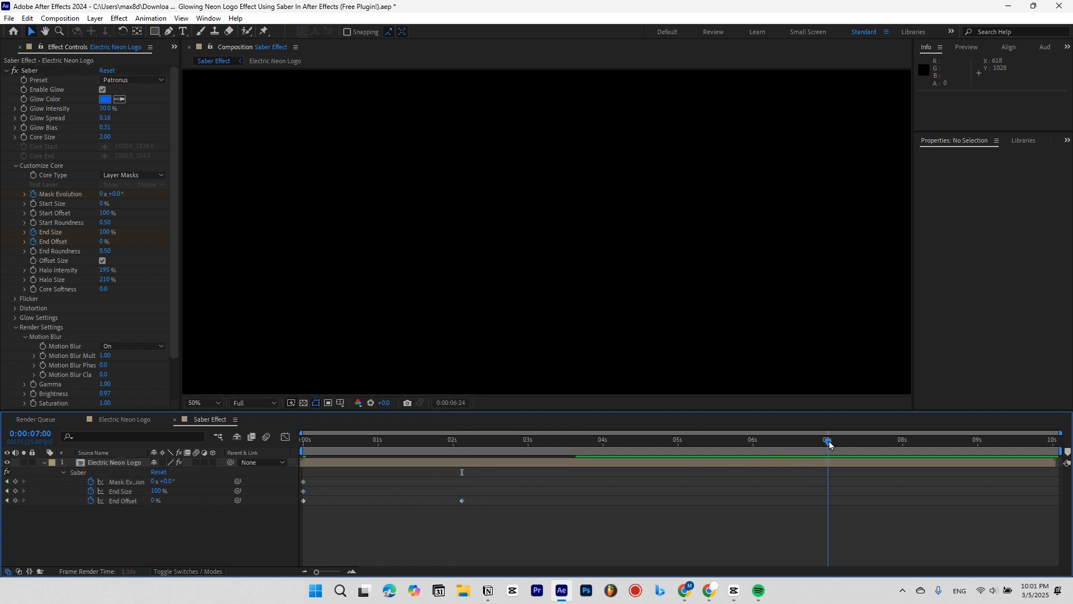
{"action": "left_click", "coordinate": [15, 491]}
{"action": "left_click", "coordinate": [15, 501]}
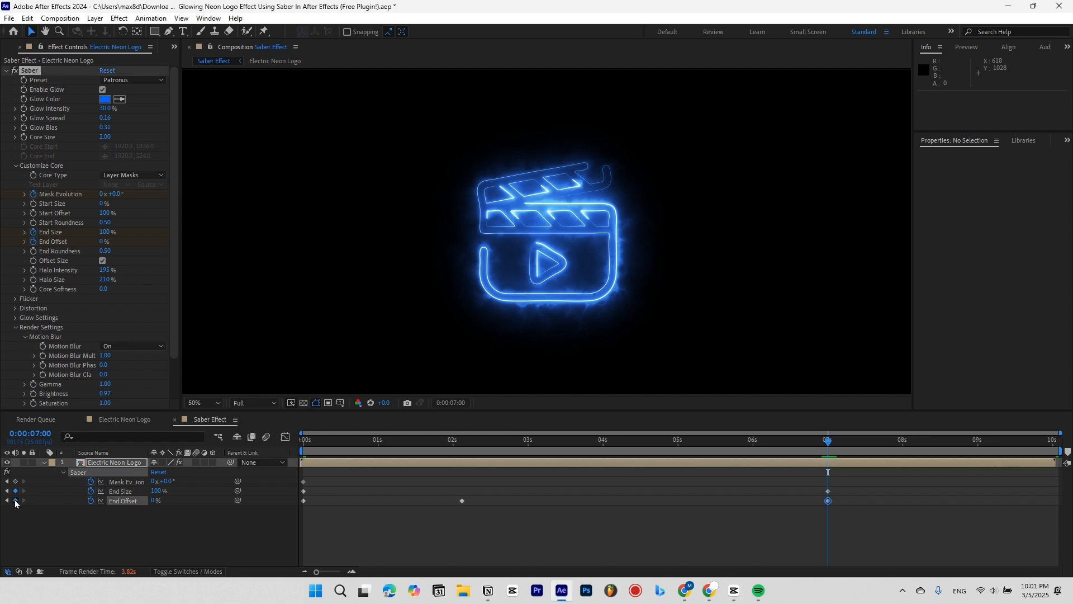
Step: Keyframe Saber's End Size to 0% and End Offset to 100% at 0:00:08:00
{"action": "left_click_drag", "start_coordinate": [838, 445], "coordinate": [903, 442]}
{"action": "left_click_drag", "start_coordinate": [156, 491], "coordinate": [269, 497]}
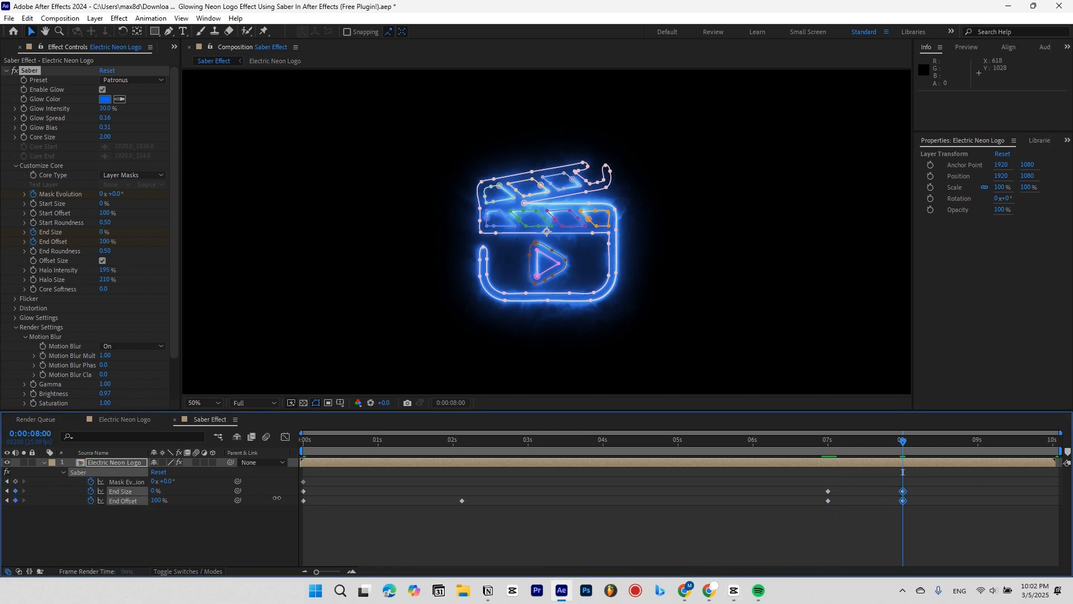
{"action": "left_click", "coordinate": [181, 531]}
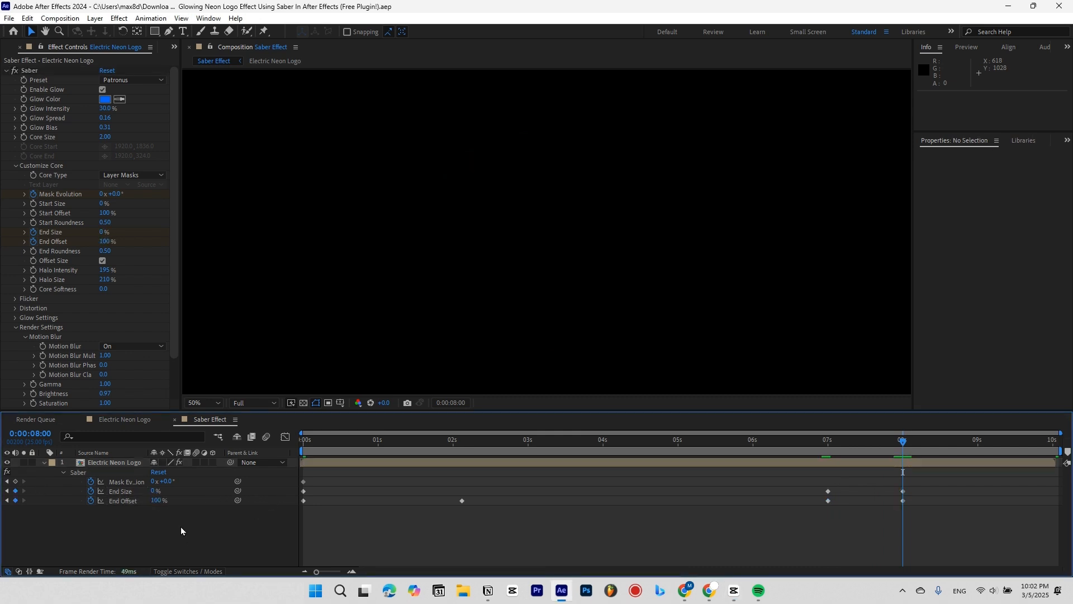
Step: Set Saber's Mask Evolution to 2x+0.0° at 0:00:08:00 and play back the animation
{"action": "left_click", "coordinate": [152, 482]}
{"action": "key", "text": "Return"}
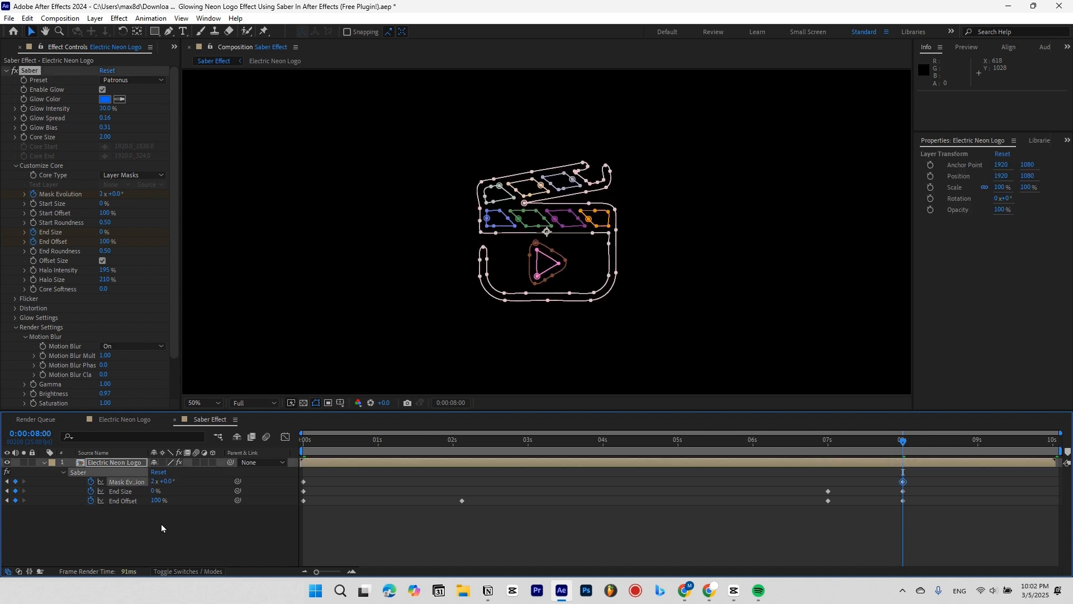
{"action": "key", "text": "space"}
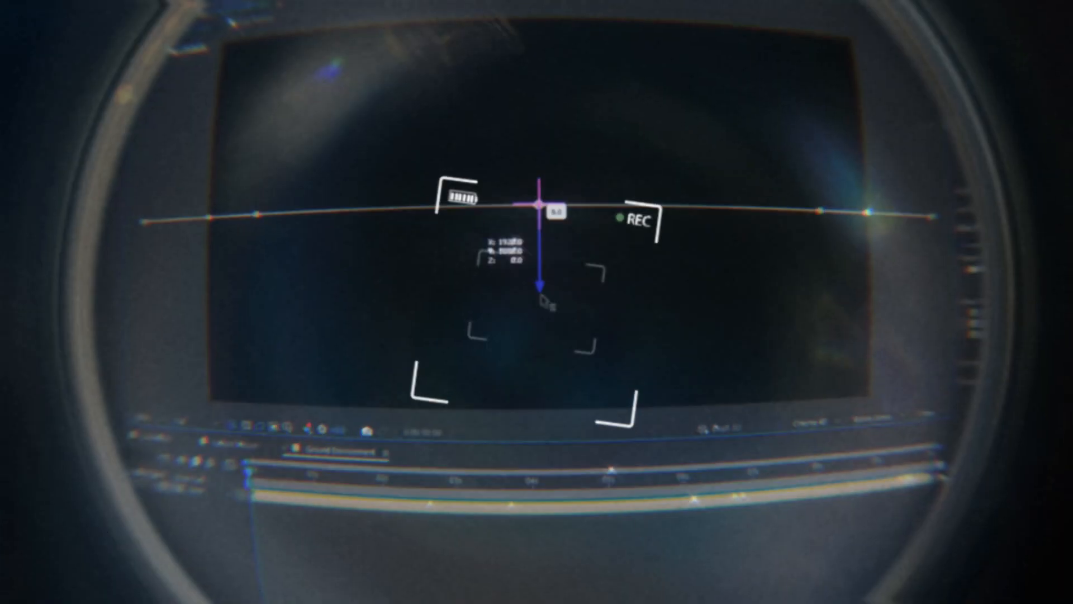
{"action": "left_click_drag", "start_coordinate": [546, 299], "coordinate": [553, 451]}
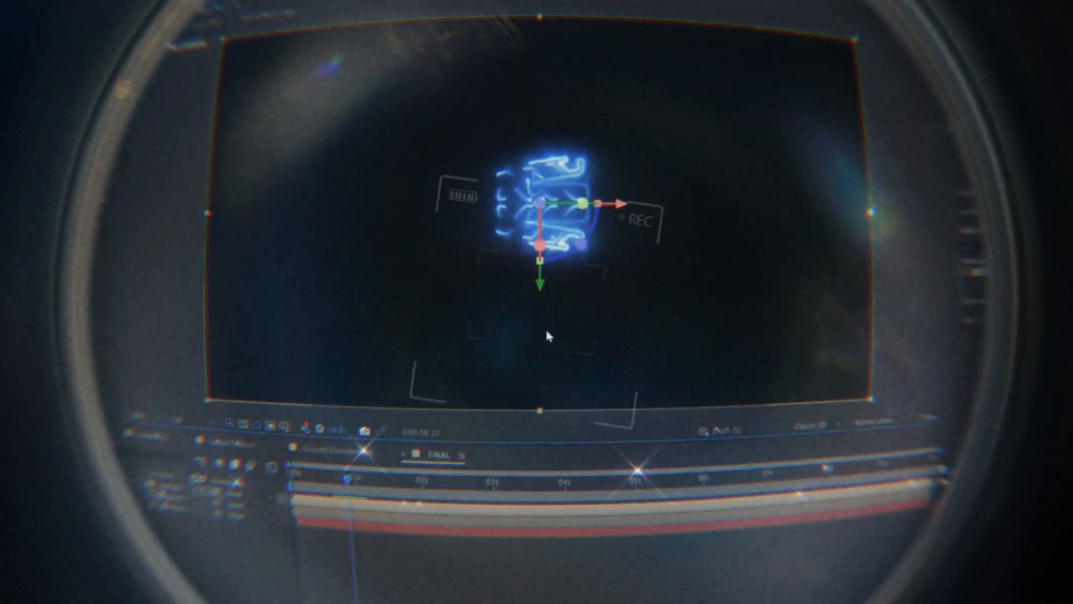
{"action": "left_click_drag", "start_coordinate": [545, 327], "coordinate": [546, 426]}
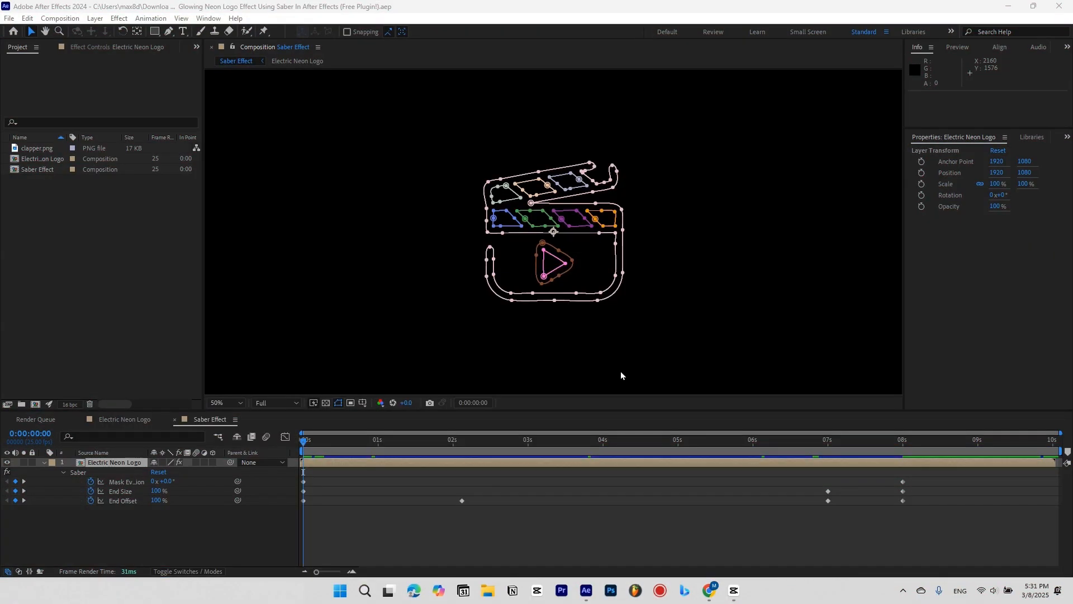
Step: Create a new 3840x2160, 25 fps composition named Ground Texture
{"action": "left_click", "coordinate": [86, 273]}
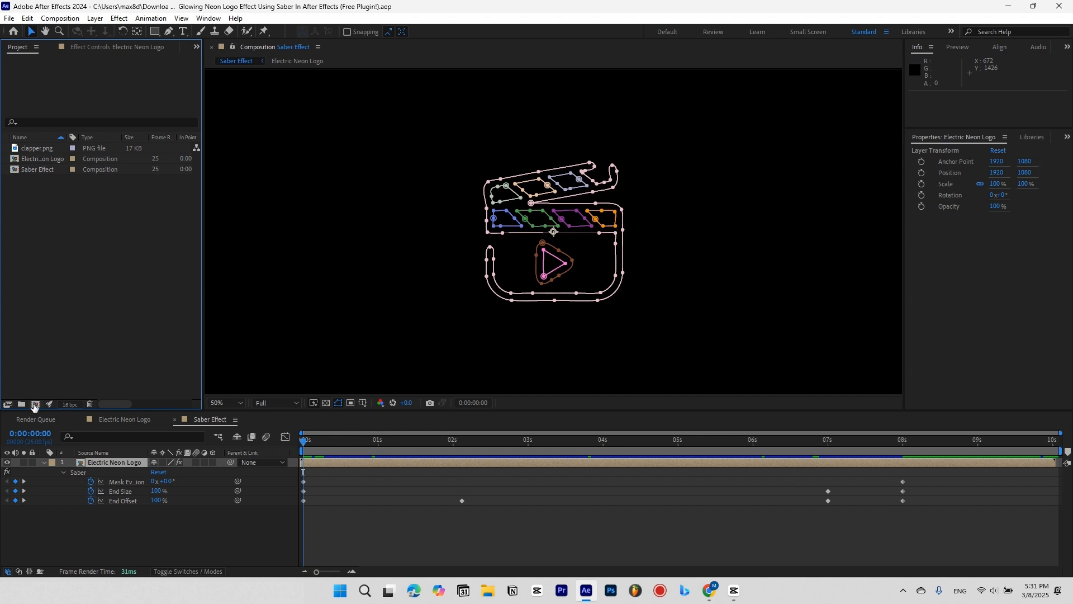
{"action": "left_click", "coordinate": [34, 404]}
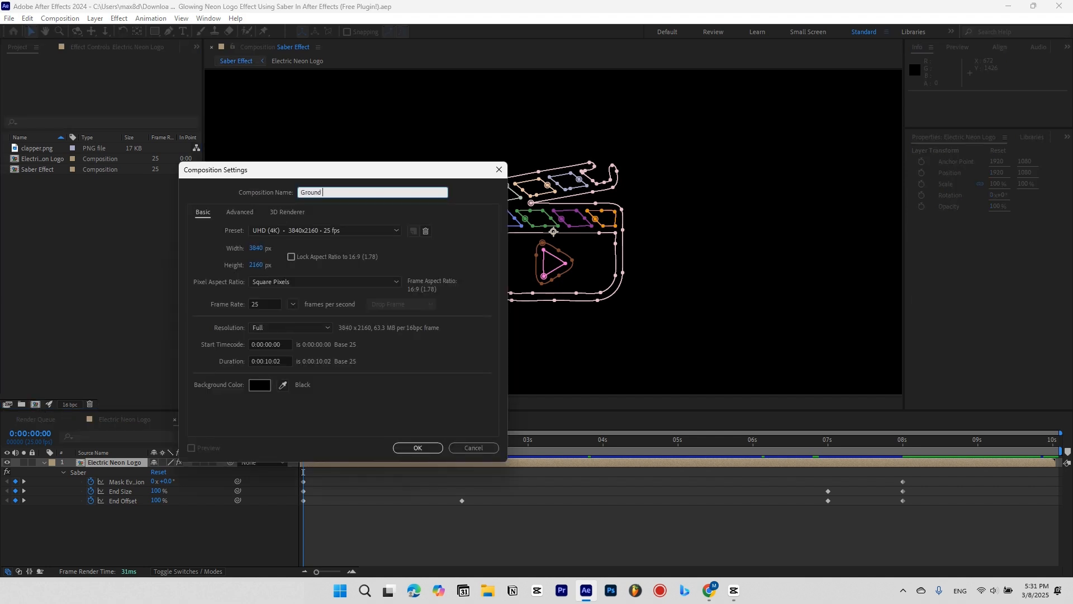
{"action": "type", "text": "Ground Texture"}
{"action": "left_click", "coordinate": [418, 447]}
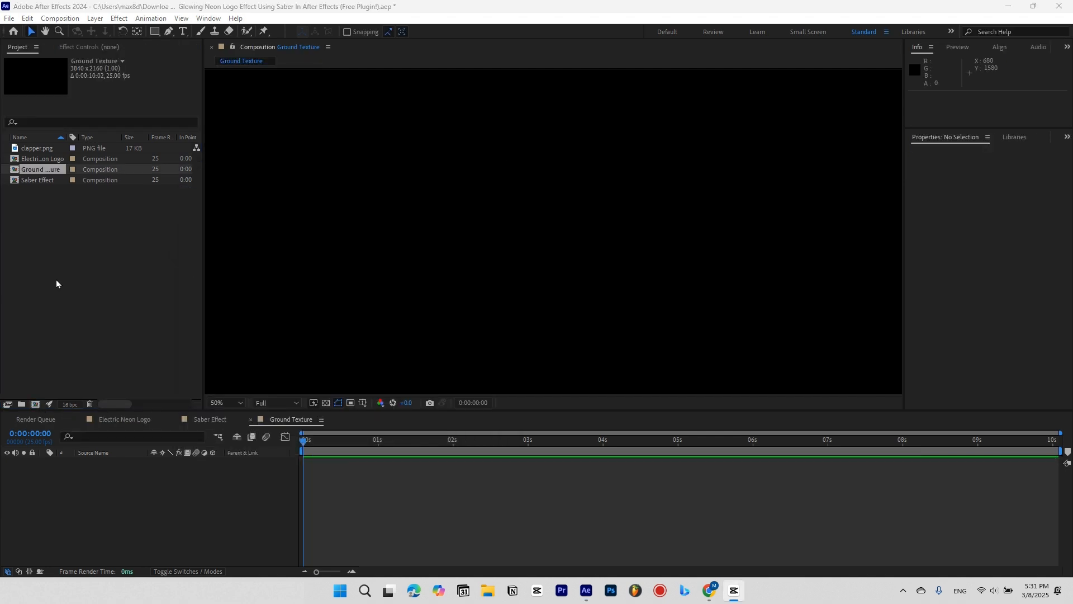
Step: Import the seamless scratched and worn grungy texture image from the Elements folder as footage
{"action": "left_click", "coordinate": [56, 281]}
{"action": "double_click", "coordinate": [56, 284]}
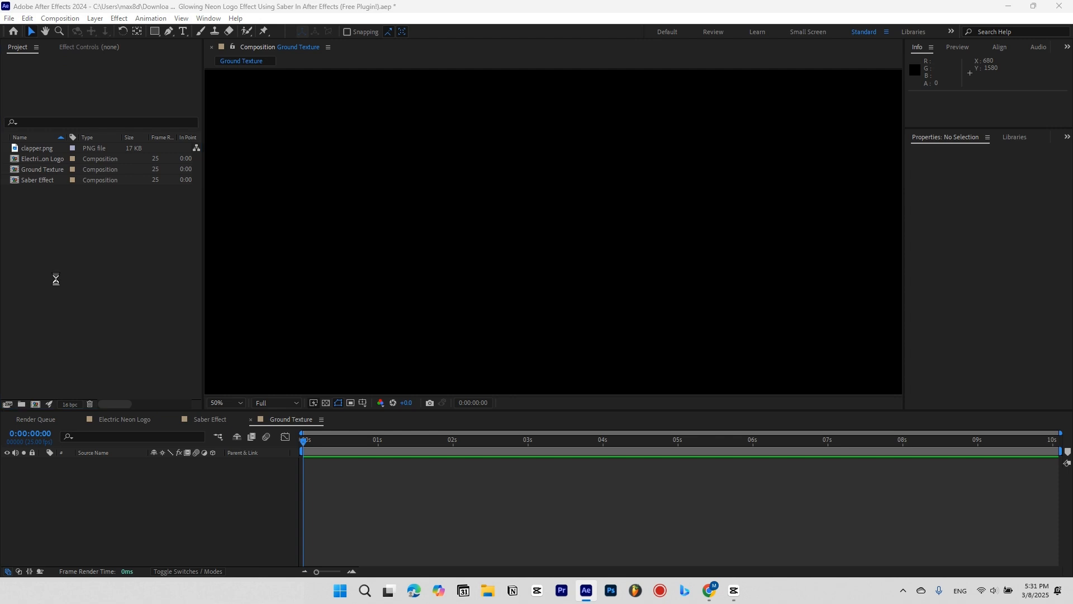
{"action": "scroll", "coordinate": [375, 213], "scroll_direction": "down", "scroll_amount": 1}
{"action": "left_click", "coordinate": [457, 229]}
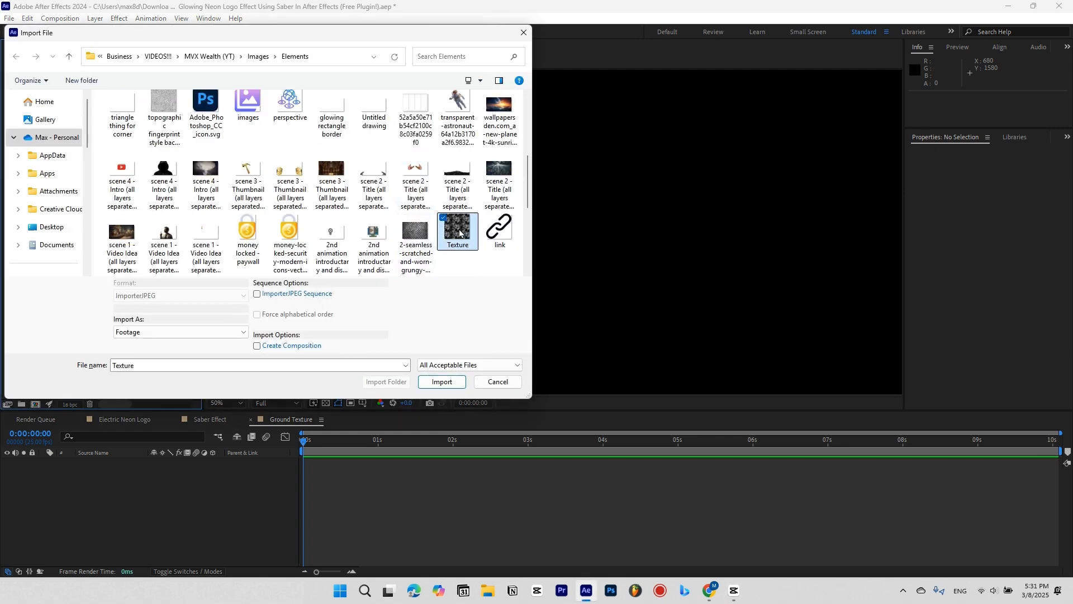
{"action": "left_click", "coordinate": [415, 238]}
{"action": "left_click", "coordinate": [440, 385]}
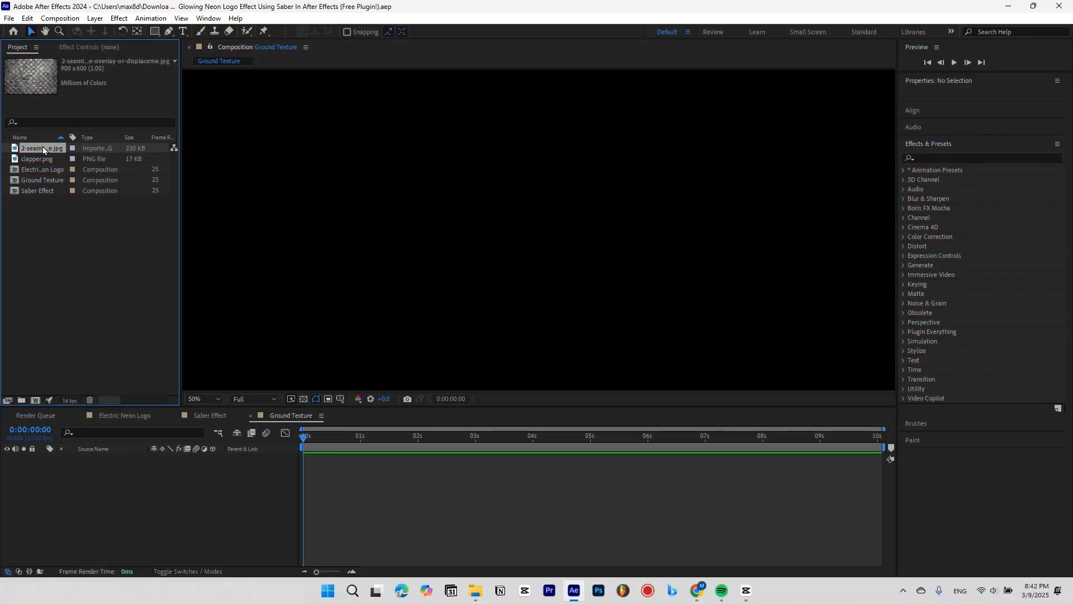
Step: Add the imported texture image to the Ground Texture composition and scale it to 600%
{"action": "left_click_drag", "start_coordinate": [42, 146], "coordinate": [316, 458]}
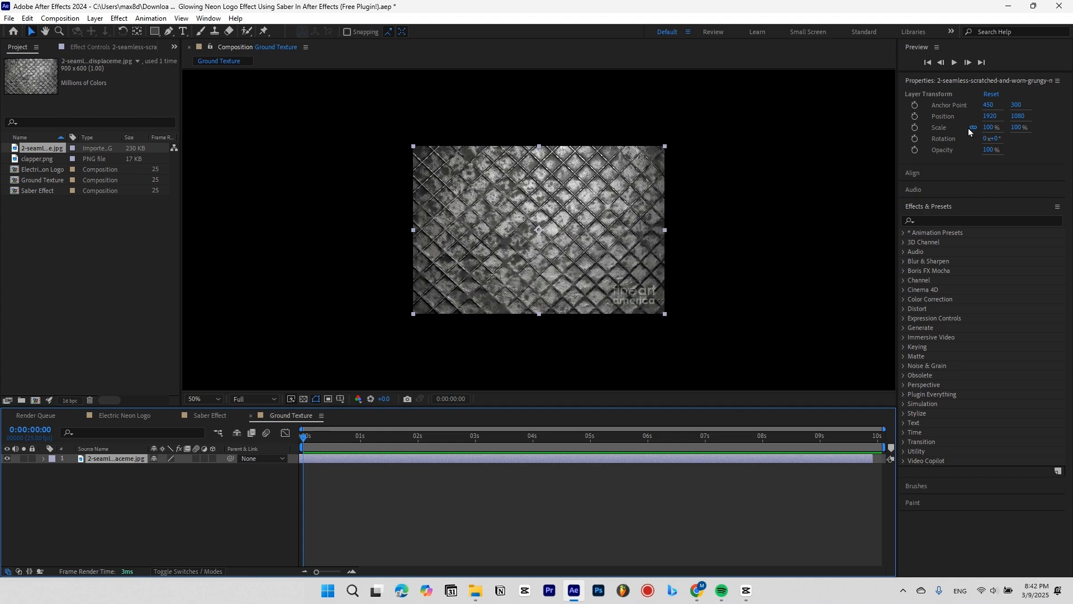
{"action": "left_click", "coordinate": [988, 128]}
{"action": "type", "text": "60"}
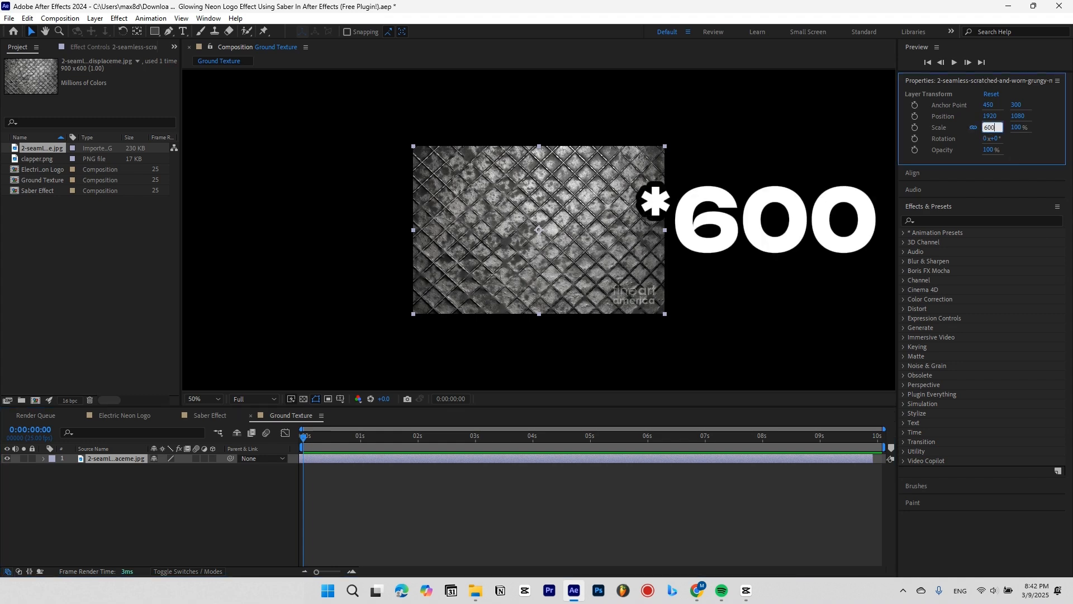
{"action": "type", "text": "0"}
{"action": "key", "text": "Return"}
{"action": "key", "text": "comma"}
Step: Apply the Levels effect to the texture layer and set its gamma to 0.8
{"action": "left_click", "coordinate": [978, 221]}
{"action": "type", "text": "levels"}
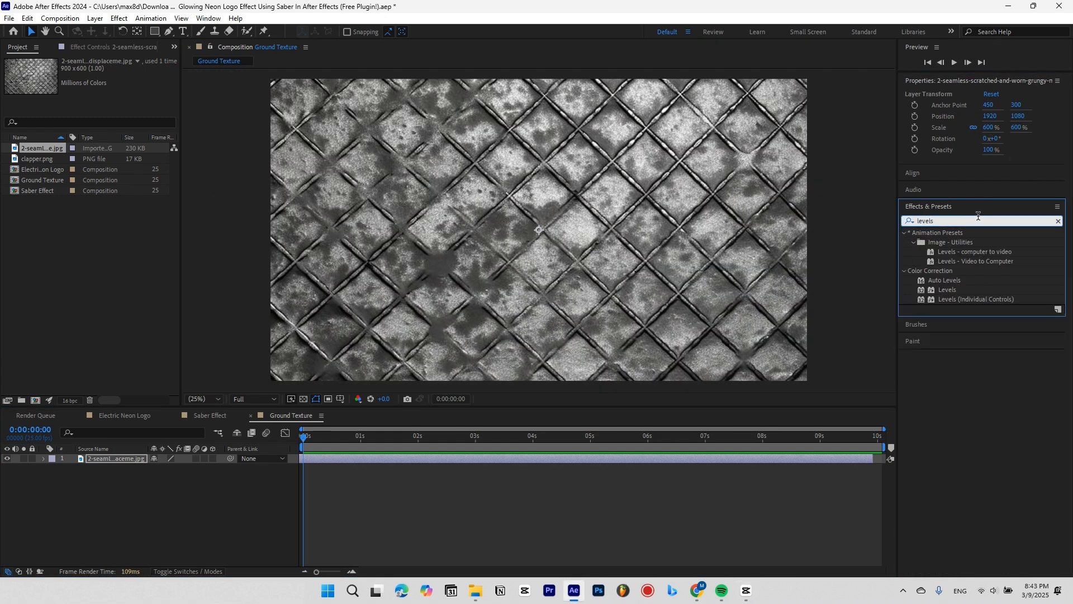
{"action": "double_click", "coordinate": [944, 291]}
{"action": "left_click", "coordinate": [104, 178]}
{"action": "type", "text": "0.8"}
{"action": "key", "text": "Return"}
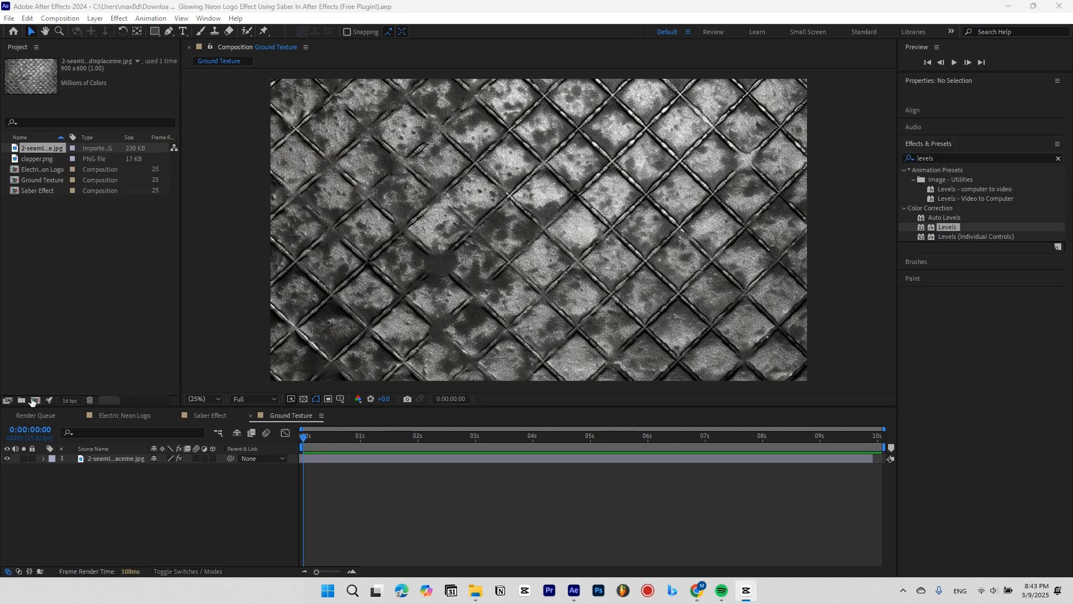
Step: Create a new composition named Ground Environment and place the Ground Texture composition in it
{"action": "left_click", "coordinate": [33, 401]}
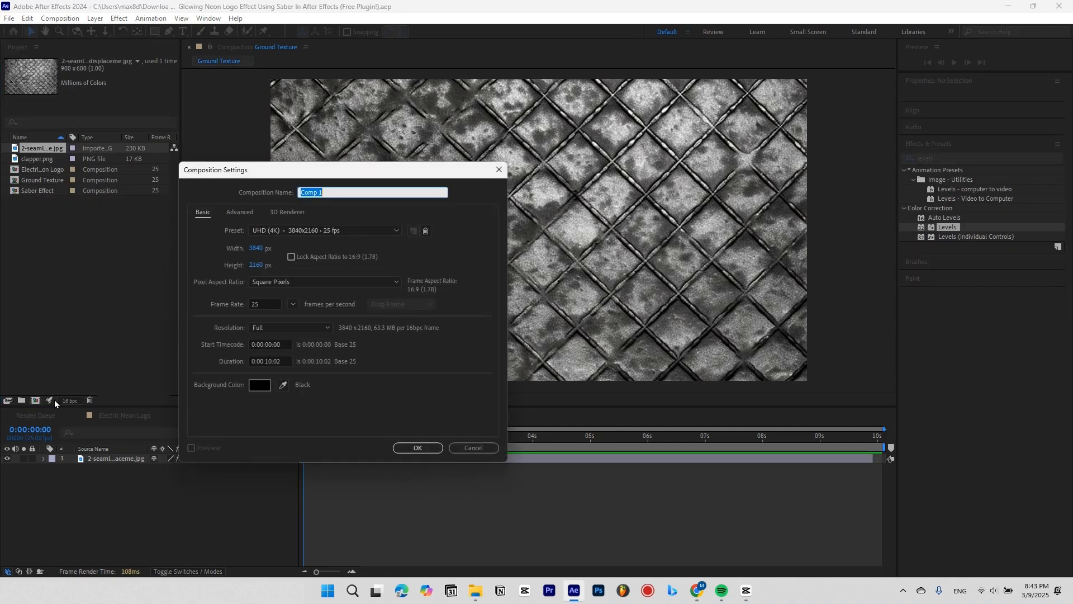
{"action": "type", "text": "Ground Environment"}
{"action": "key", "text": "Return"}
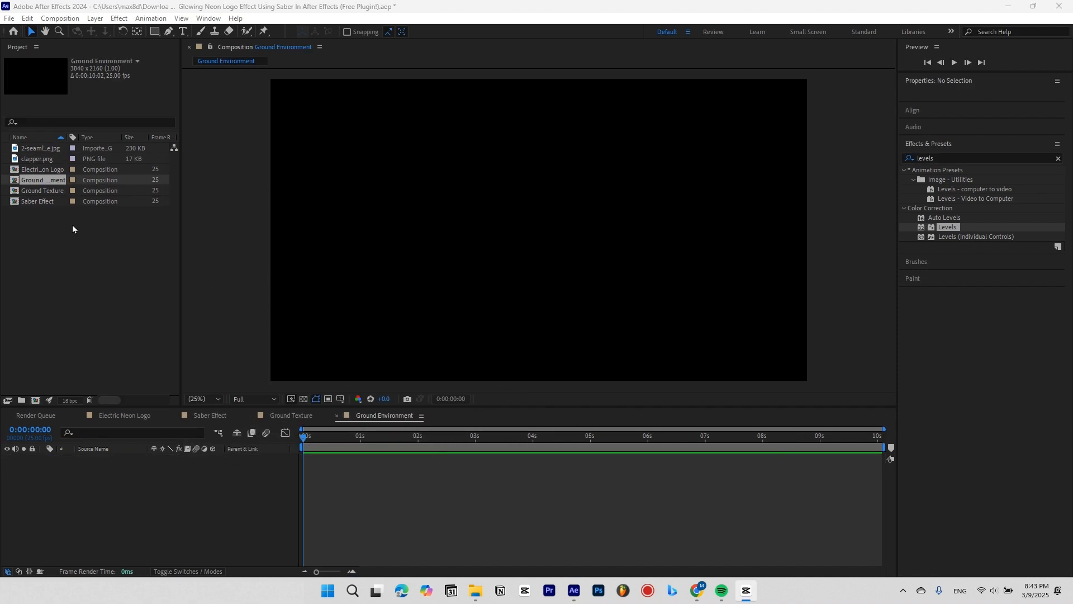
{"action": "left_click_drag", "start_coordinate": [52, 194], "coordinate": [363, 459]}
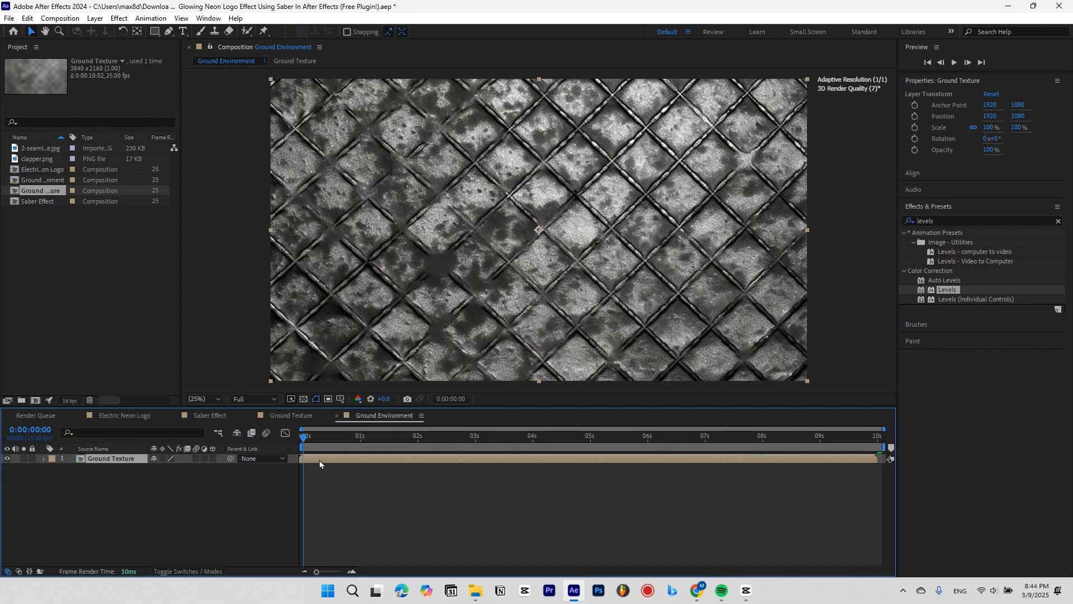
Step: Make the Ground Texture layer 3D, set its X orientation to 90° to lay it flat, and lower it to Y position 1968
{"action": "left_click", "coordinate": [213, 459]}
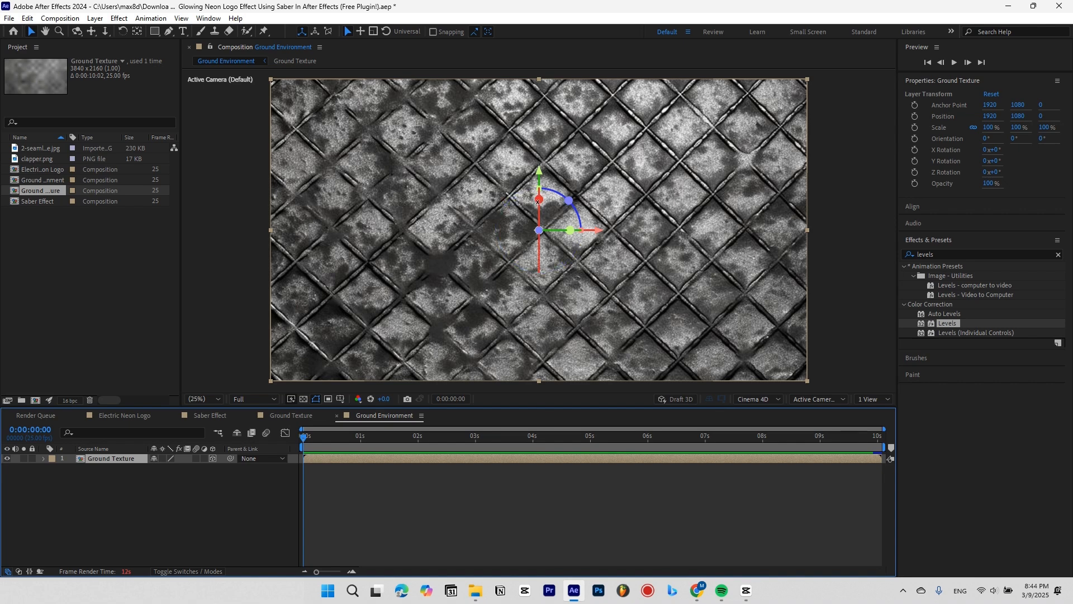
{"action": "left_click_drag", "start_coordinate": [538, 199], "coordinate": [538, 227]}
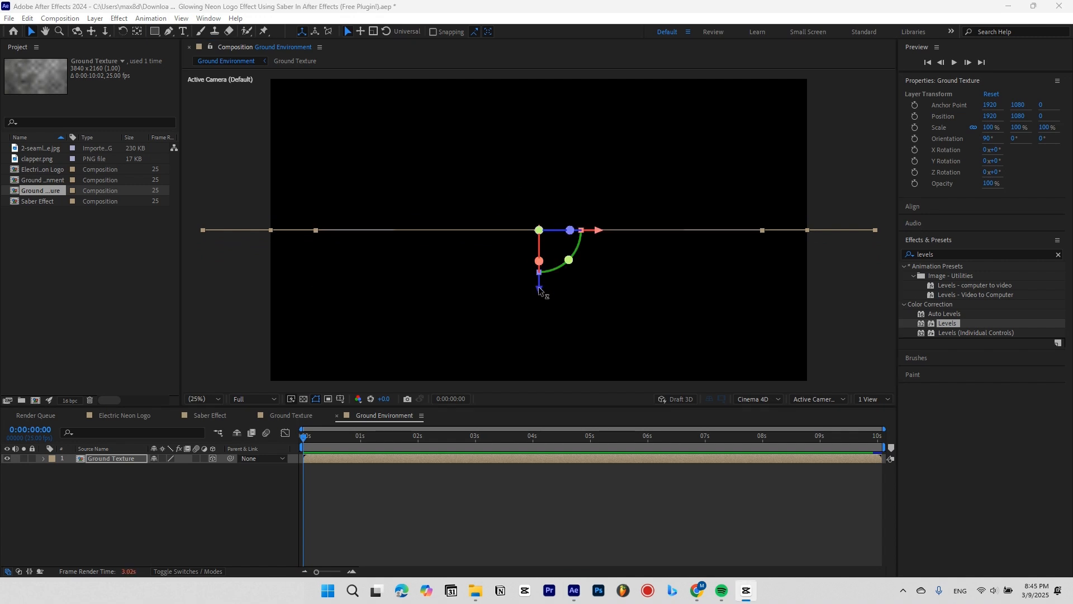
{"action": "left_click_drag", "start_coordinate": [542, 290], "coordinate": [551, 418]}
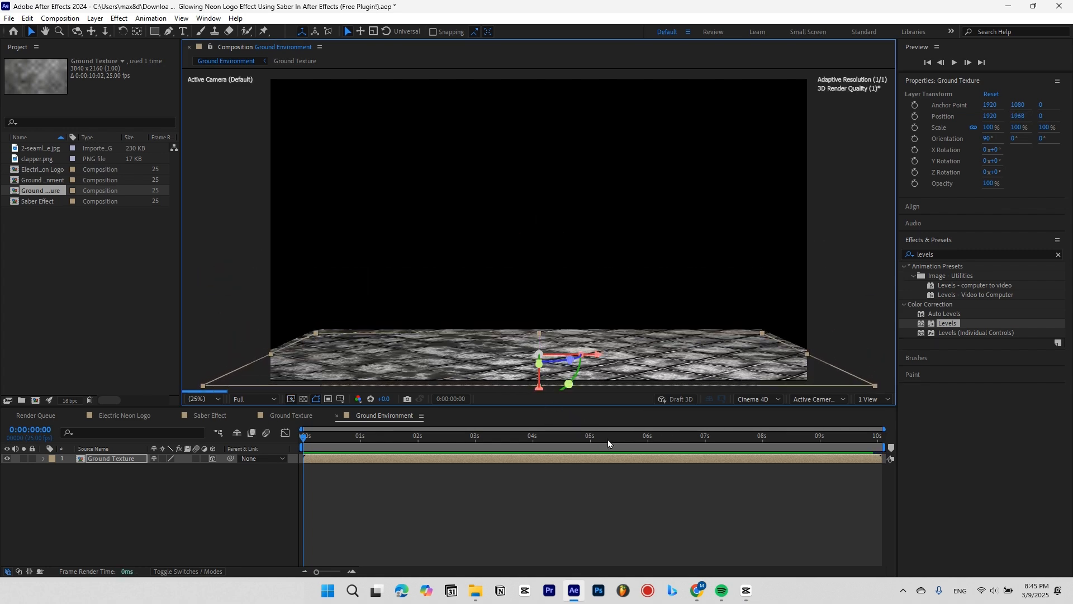
{"action": "left_click", "coordinate": [745, 511]}
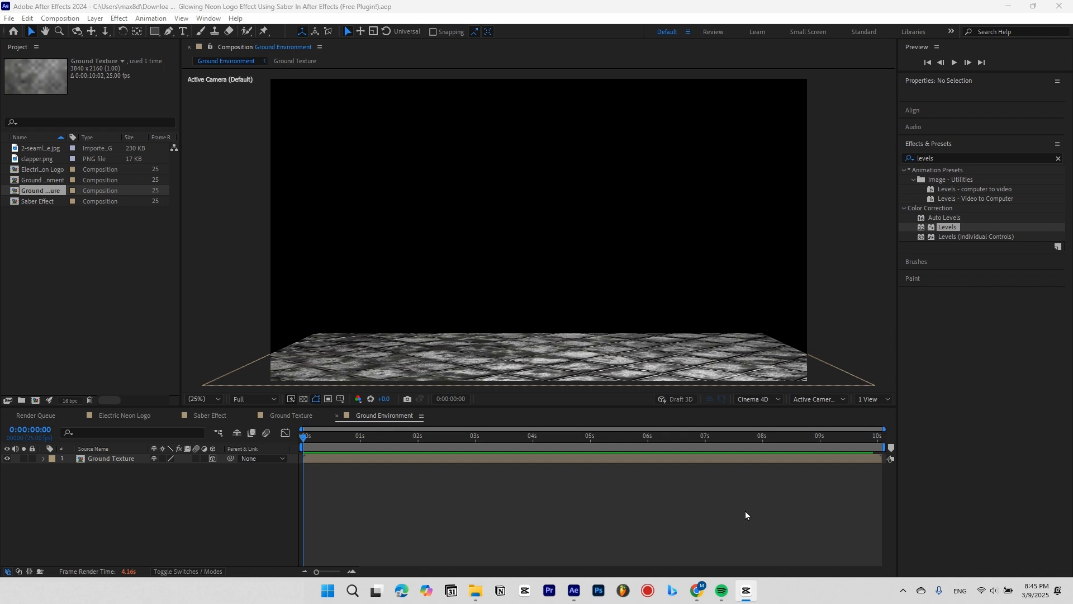
Step: Apply the Motion Tile effect to the Ground Texture layer in the Ground Environment composition
{"action": "left_click", "coordinate": [1060, 159]}
{"action": "type", "text": "motion tile"}
{"action": "double_click", "coordinate": [948, 180]}
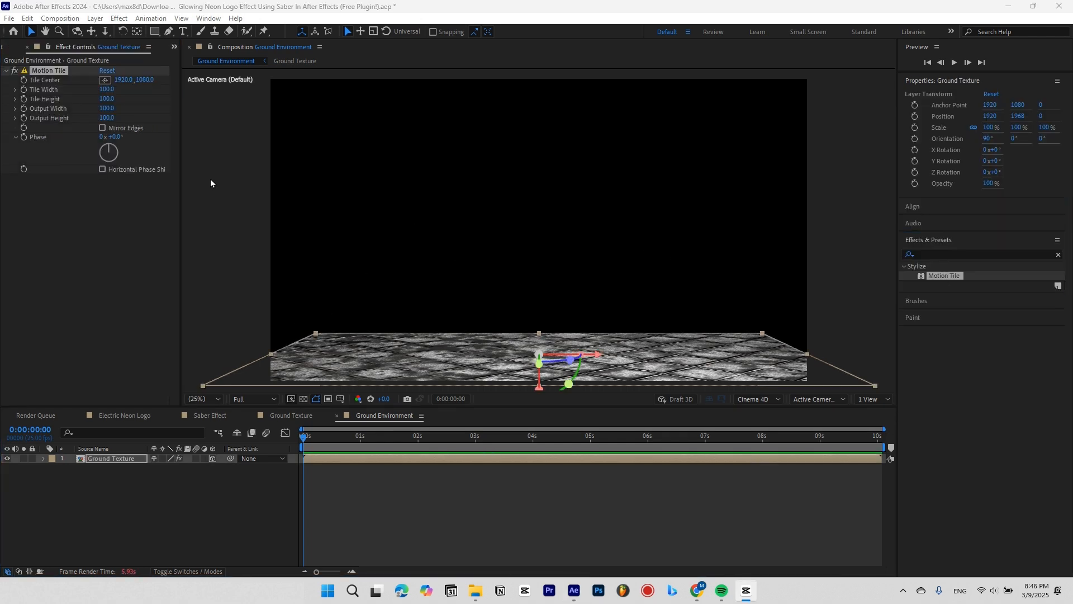
Step: Set the Motion Tile output width to 330 and output height to 620 with mirrored edges, and save the project
{"action": "left_click", "coordinate": [106, 108]}
{"action": "type", "text": "330"}
{"action": "key", "text": "Return"}
{"action": "left_click", "coordinate": [105, 118]}
{"action": "type", "text": "400"}
{"action": "key", "text": "Return"}
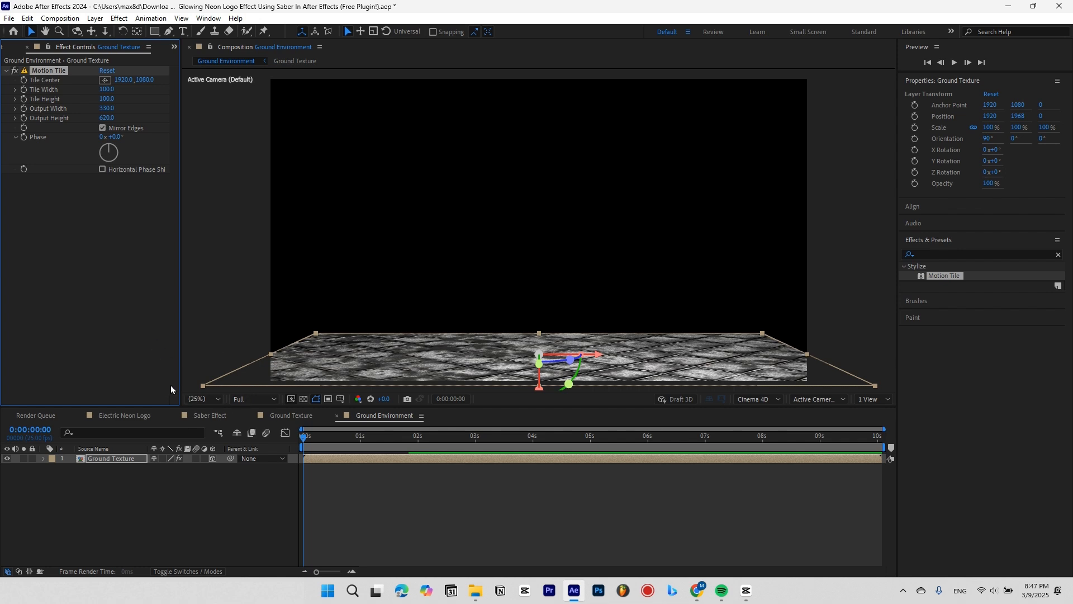
{"action": "key", "text": "ctrl+s"}
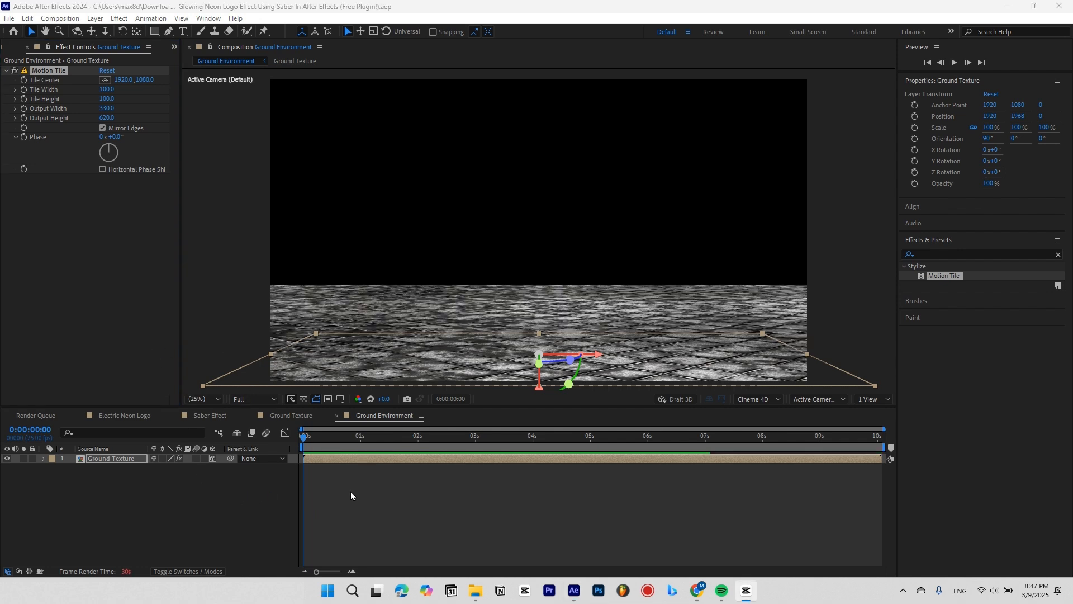
Step: Add a two-node camera with the 28mm preset to the Ground Environment composition
{"action": "left_click", "coordinate": [438, 487]}
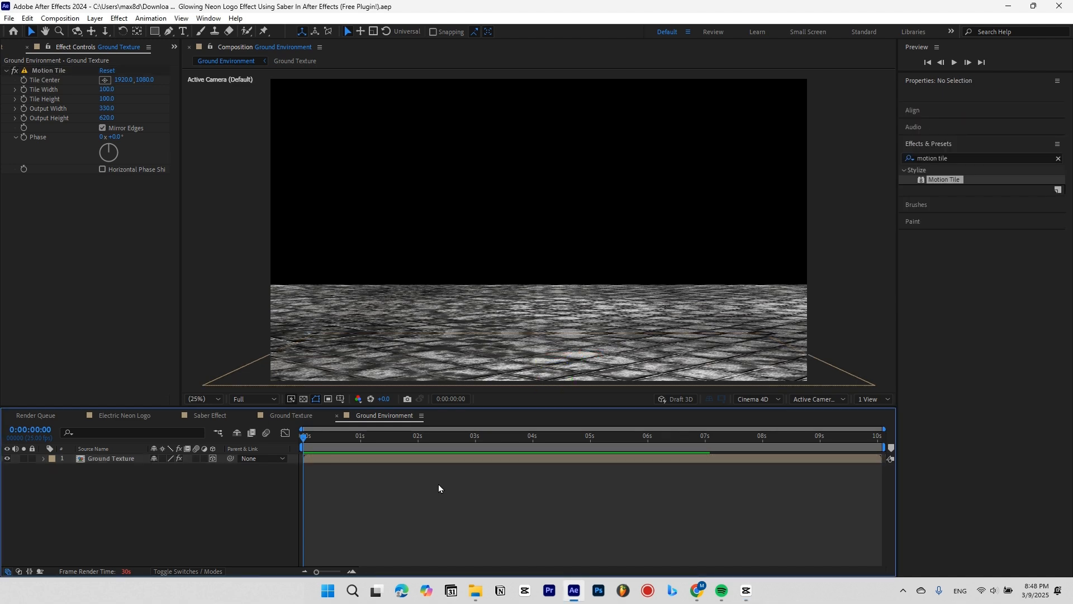
{"action": "left_click", "coordinate": [521, 458]}
{"action": "left_click", "coordinate": [220, 494]}
{"action": "right_click", "coordinate": [193, 512]}
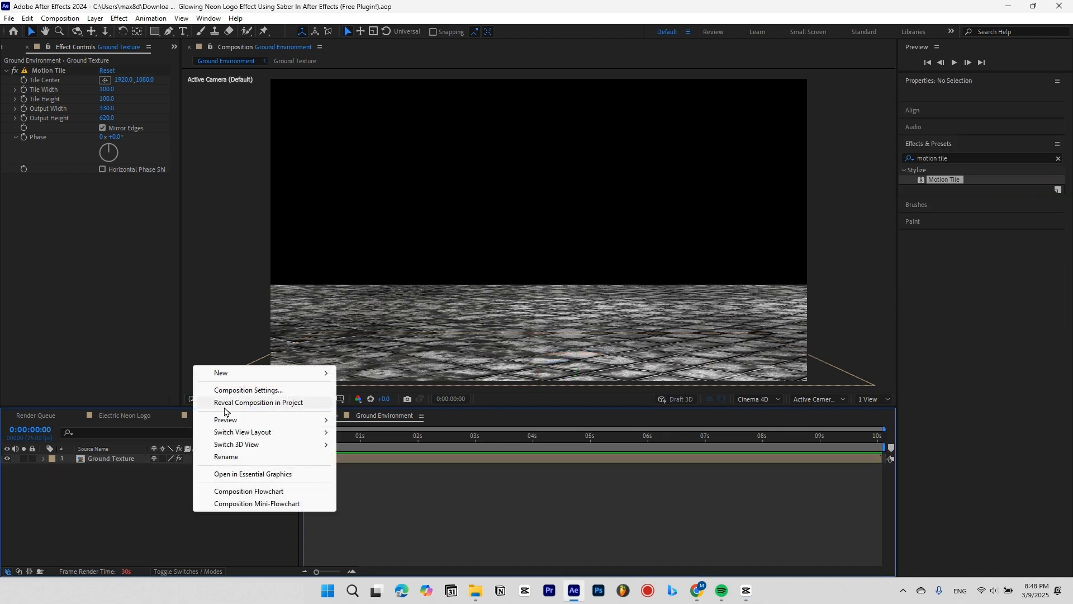
{"action": "mouse_move", "coordinate": [237, 371]}
{"action": "left_click", "coordinate": [371, 427]}
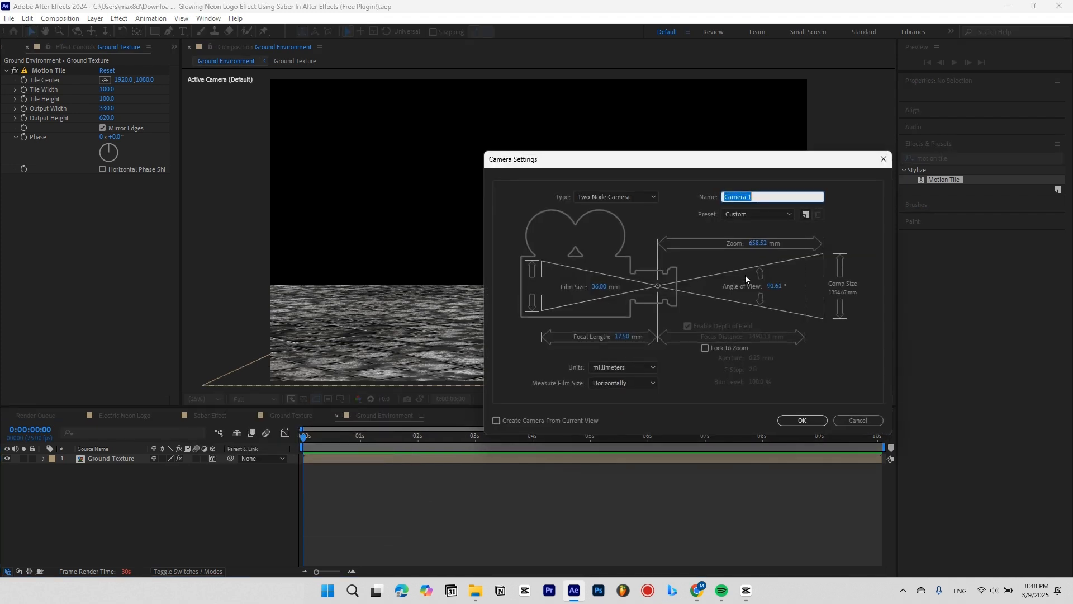
{"action": "left_click", "coordinate": [759, 215]}
{"action": "left_click", "coordinate": [734, 278]}
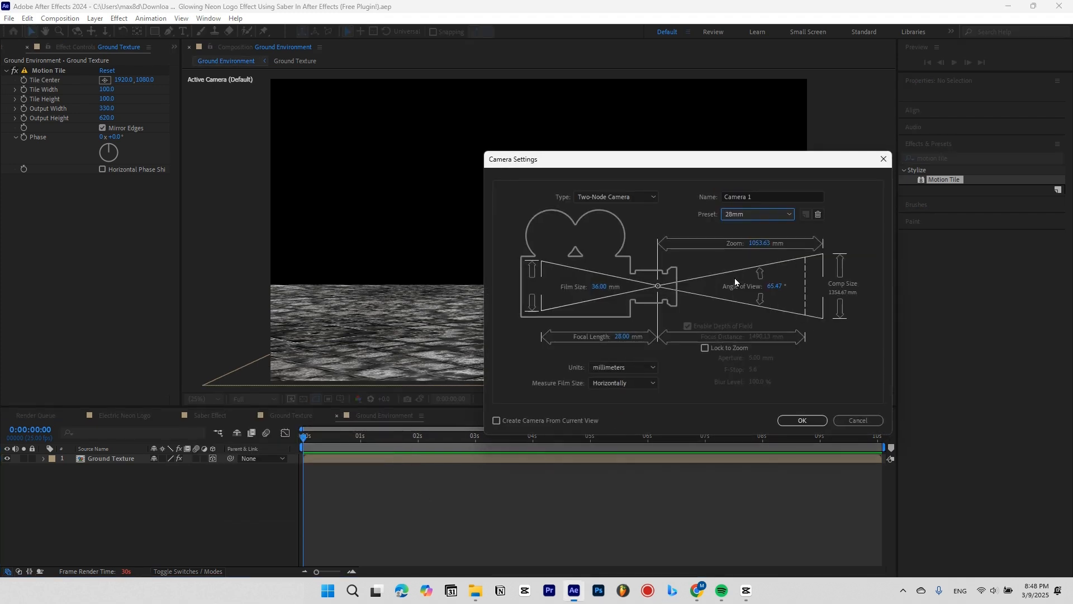
{"action": "left_click", "coordinate": [812, 421]}
Step: Compare the ground view with the camera layer switched off and on, leaving the camera enabled
{"action": "left_click", "coordinate": [8, 458]}
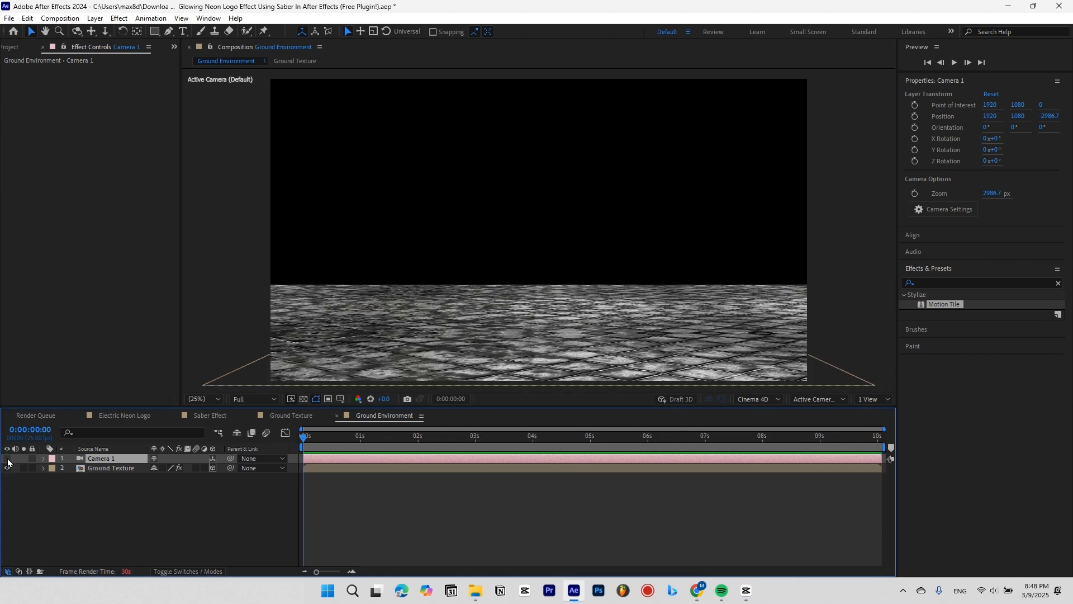
{"action": "left_click", "coordinate": [8, 458]}
{"action": "left_click", "coordinate": [8, 458]}
{"action": "left_click", "coordinate": [8, 458]}
{"action": "left_click", "coordinate": [7, 458]}
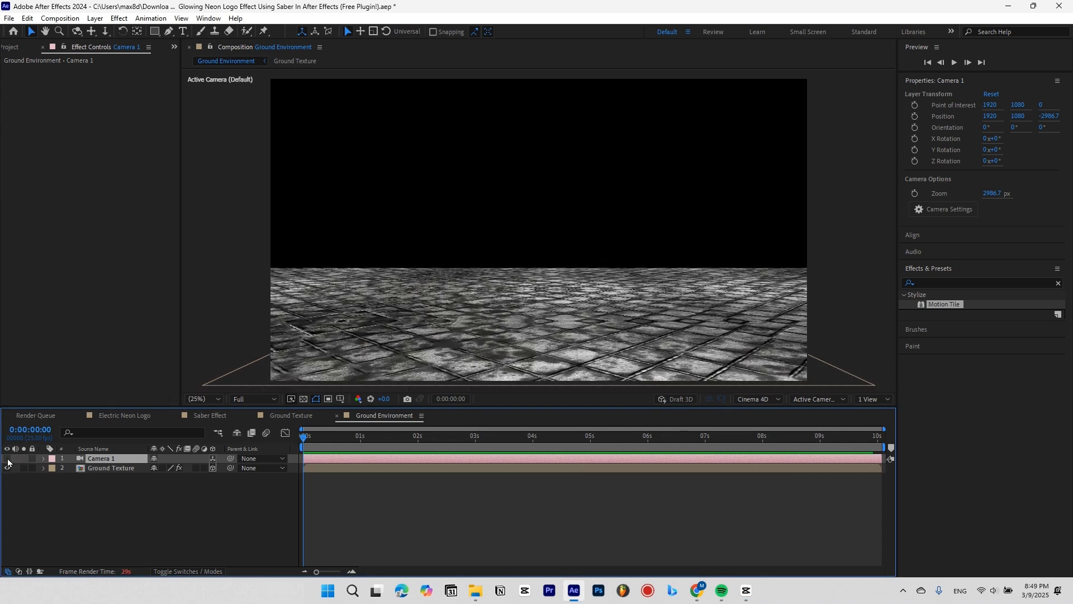
{"action": "left_click", "coordinate": [8, 458]}
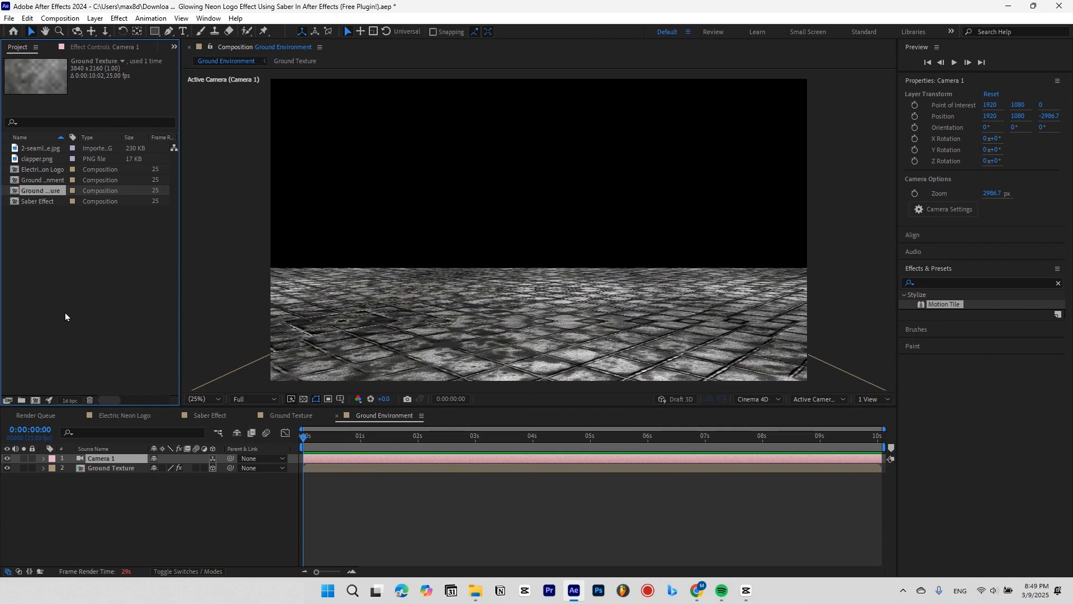
Step: Create a new composition named FINAL
{"action": "left_click", "coordinate": [34, 400]}
{"action": "type", "text": "FINAL"}
{"action": "left_click", "coordinate": [407, 448]}
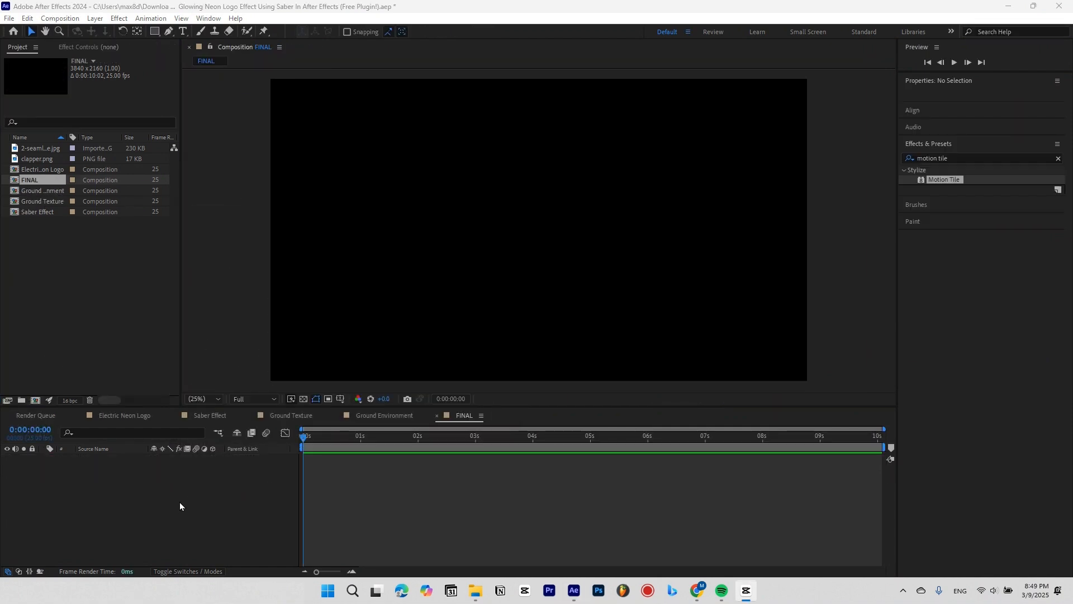
Step: Add a 3840 x 2160 black solid to the FINAL composition and place the Saber Effect composition above it
{"action": "right_click", "coordinate": [180, 501]}
{"action": "mouse_move", "coordinate": [307, 363]}
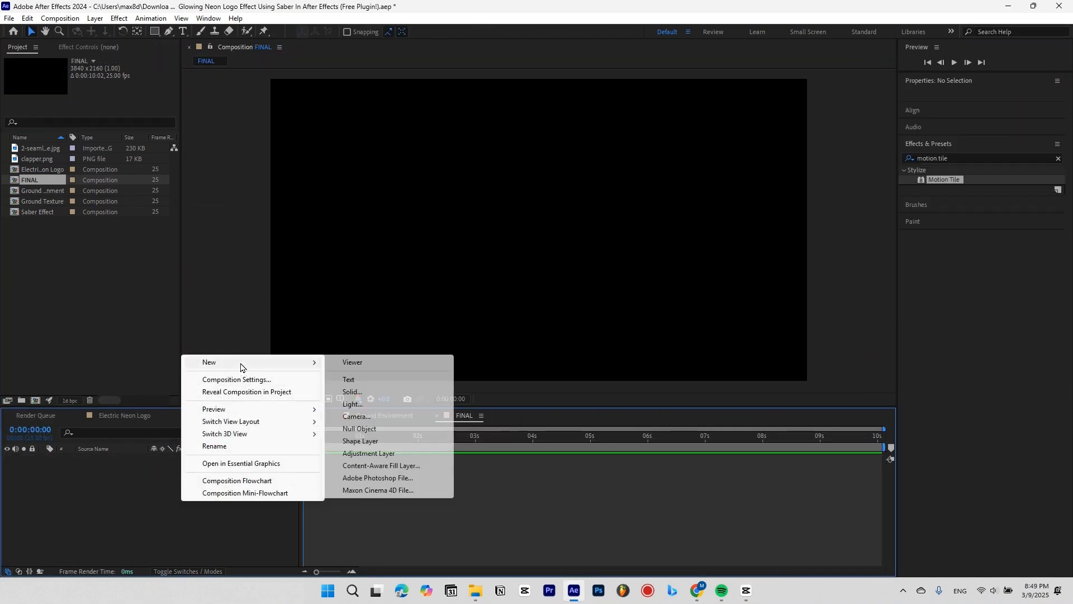
{"action": "left_click", "coordinate": [363, 394]}
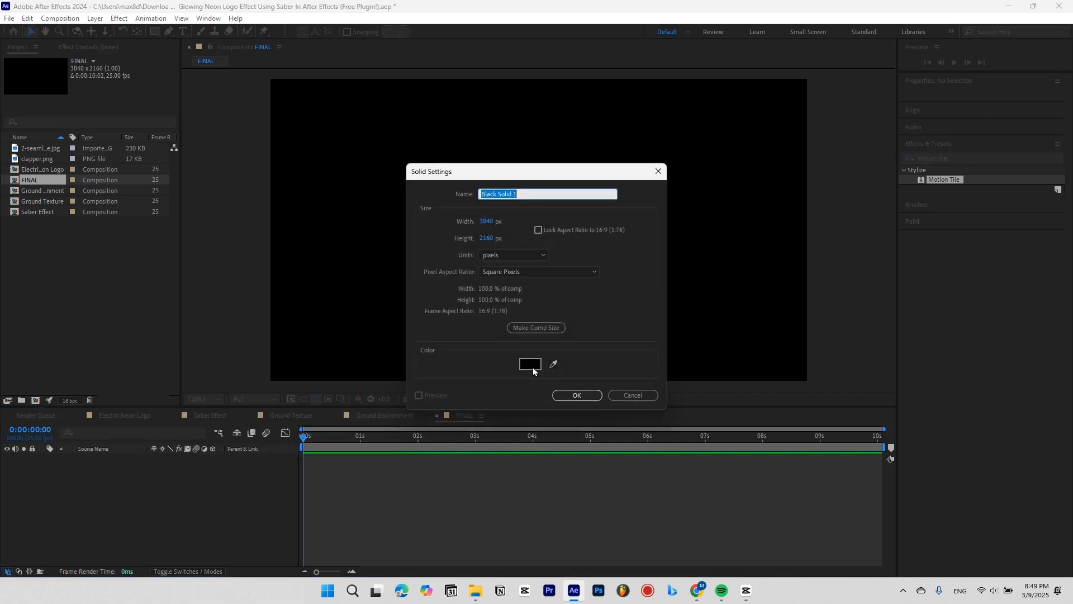
{"action": "left_click", "coordinate": [572, 396]}
{"action": "left_click_drag", "start_coordinate": [38, 212], "coordinate": [334, 470]}
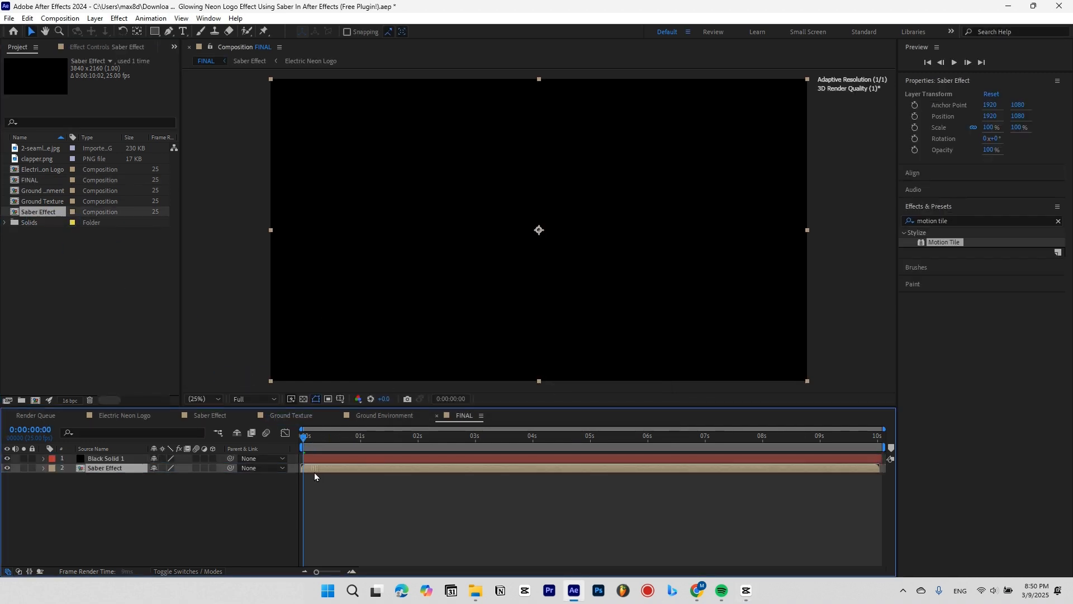
{"action": "left_click_drag", "start_coordinate": [124, 468], "coordinate": [114, 459]}
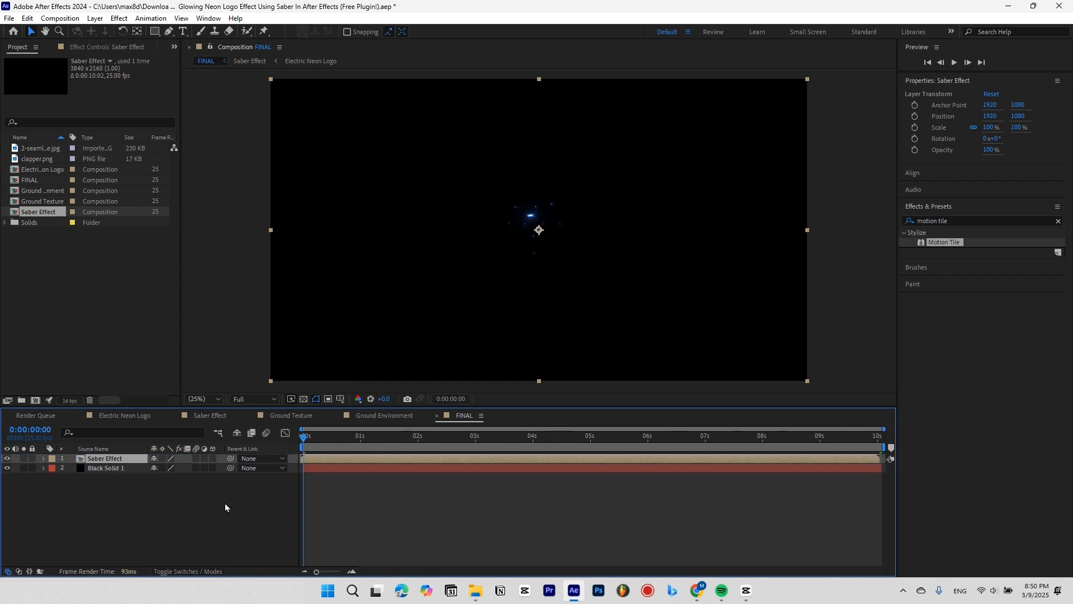
Step: Duplicate the Saber Effect layer and rename the duplicate Reflection
{"action": "key", "text": "ctrl+d"}
{"action": "right_click", "coordinate": [131, 458]}
{"action": "left_click", "coordinate": [180, 424]}
{"action": "type", "text": "Reflection"}
{"action": "key", "text": "Return"}
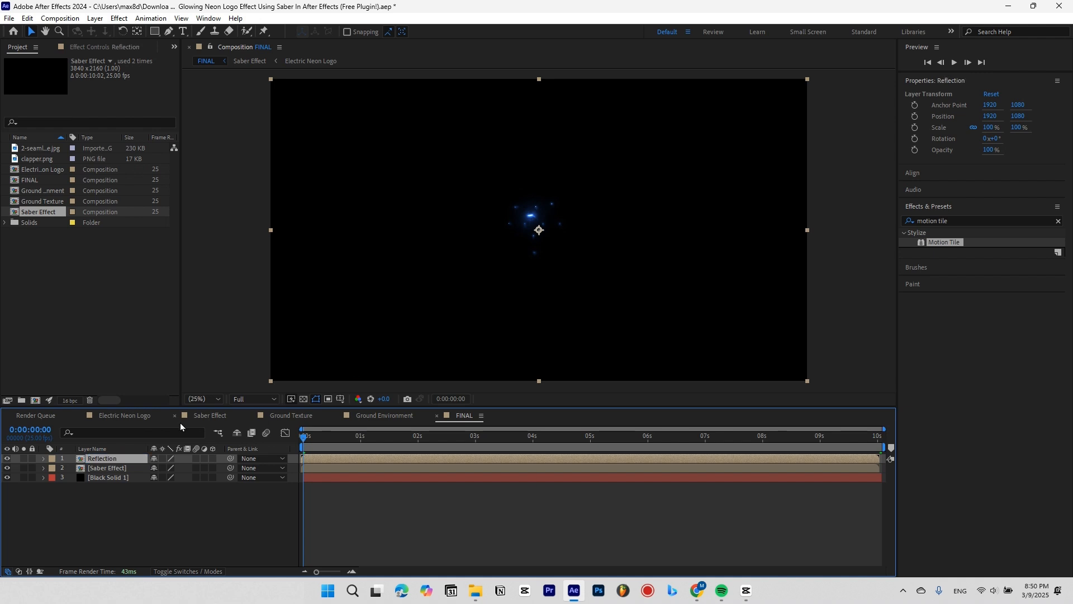
Step: Flip the Reflection layer vertically
{"action": "right_click", "coordinate": [320, 460]}
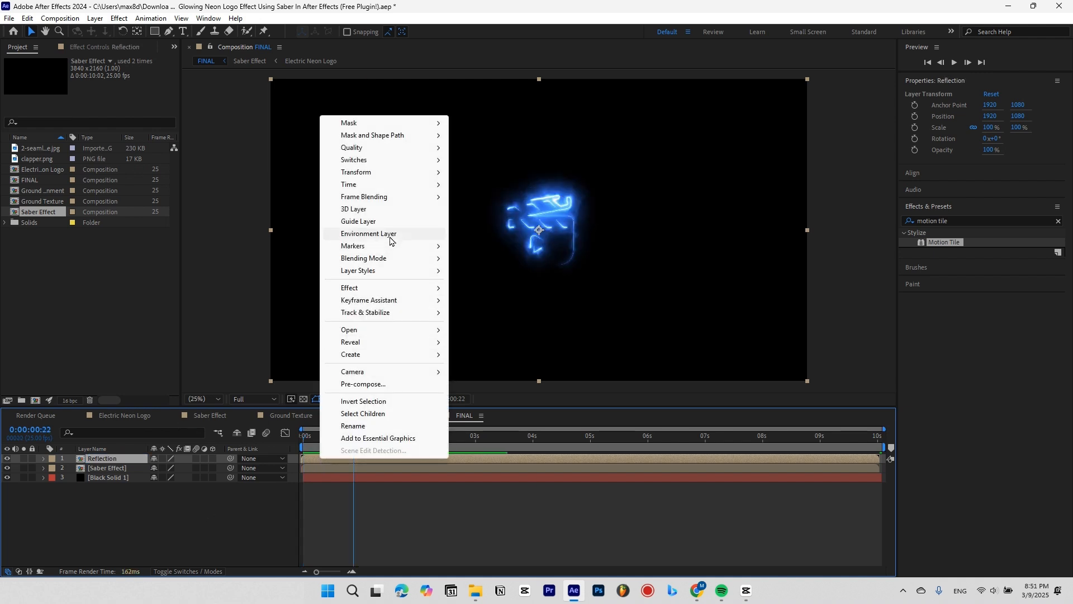
{"action": "mouse_move", "coordinate": [394, 173]}
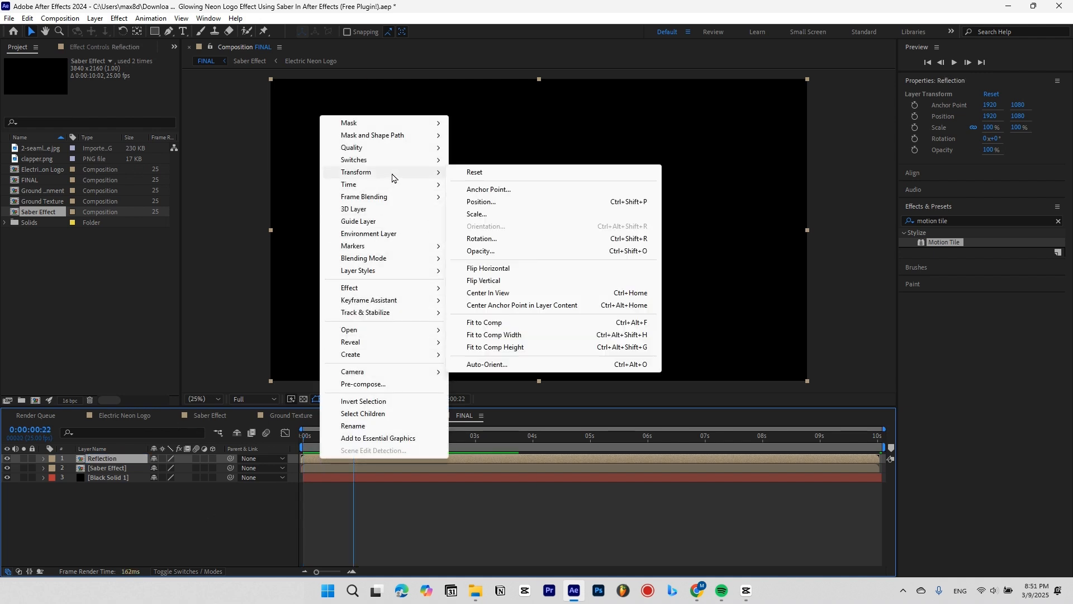
{"action": "left_click", "coordinate": [527, 281]}
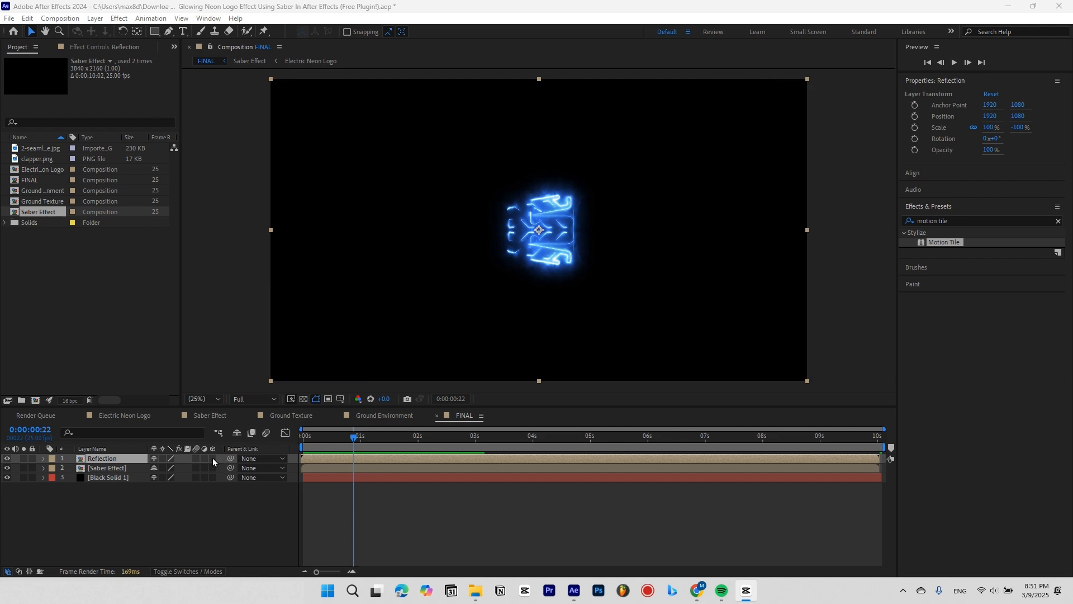
Step: Turn the Reflection and Saber Effect layers into 3D layers
{"action": "left_click", "coordinate": [213, 458]}
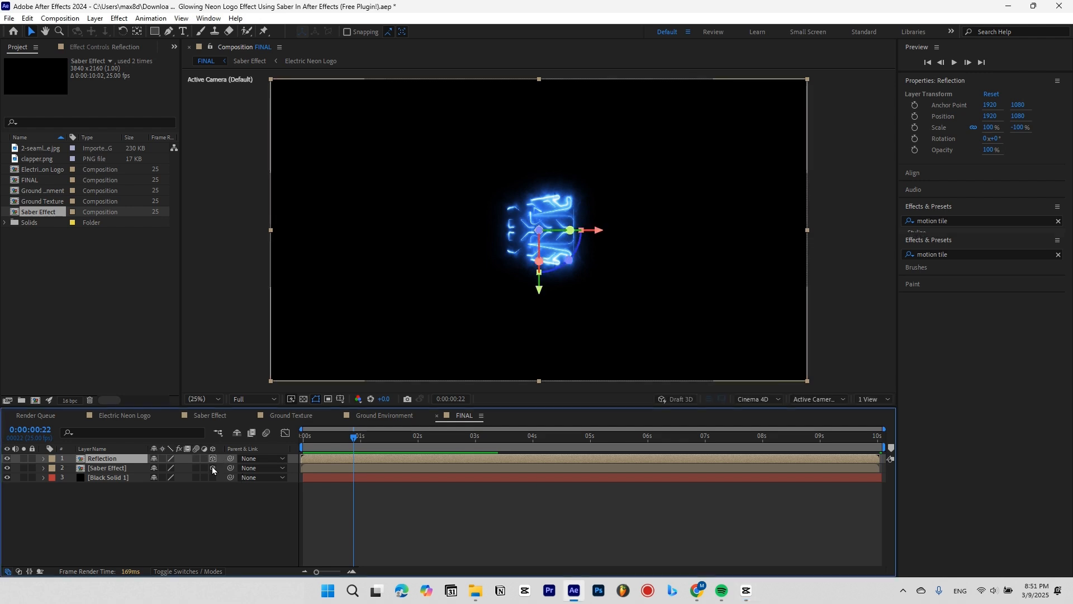
{"action": "left_click", "coordinate": [212, 468]}
{"action": "left_click", "coordinate": [300, 510]}
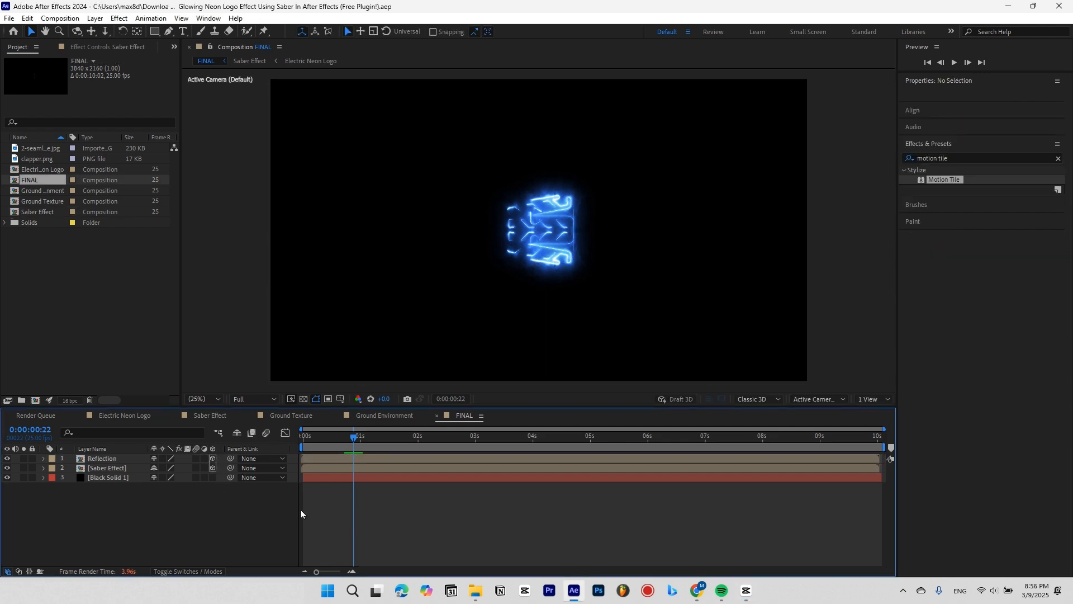
Step: Show the layer blending modes and set the Saber Effect layer's mode to Add
{"action": "left_click", "coordinate": [188, 572]}
{"action": "left_click", "coordinate": [173, 470]}
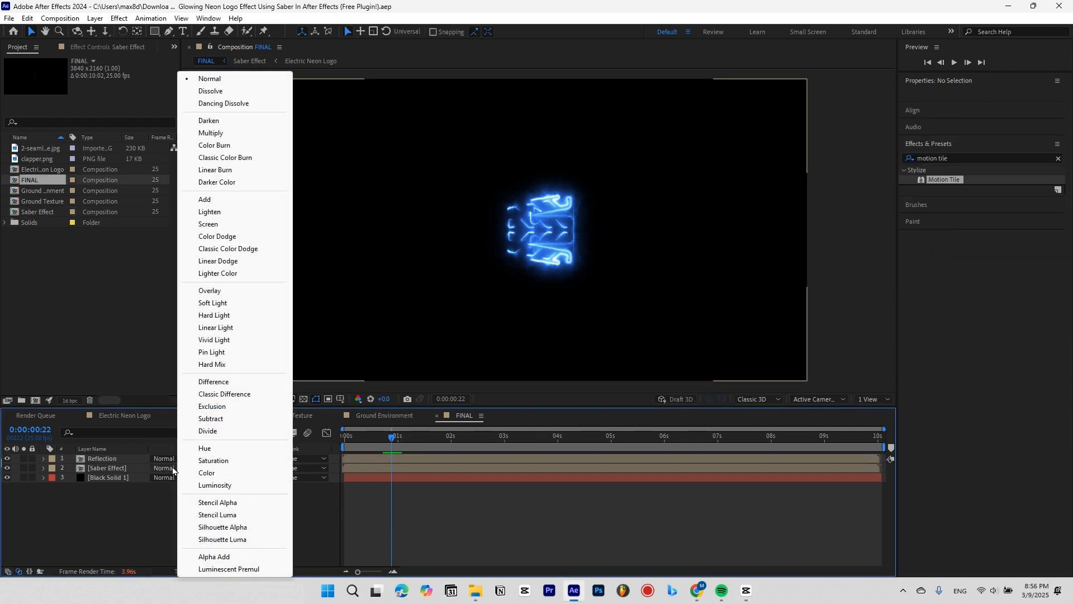
{"action": "left_click", "coordinate": [209, 203]}
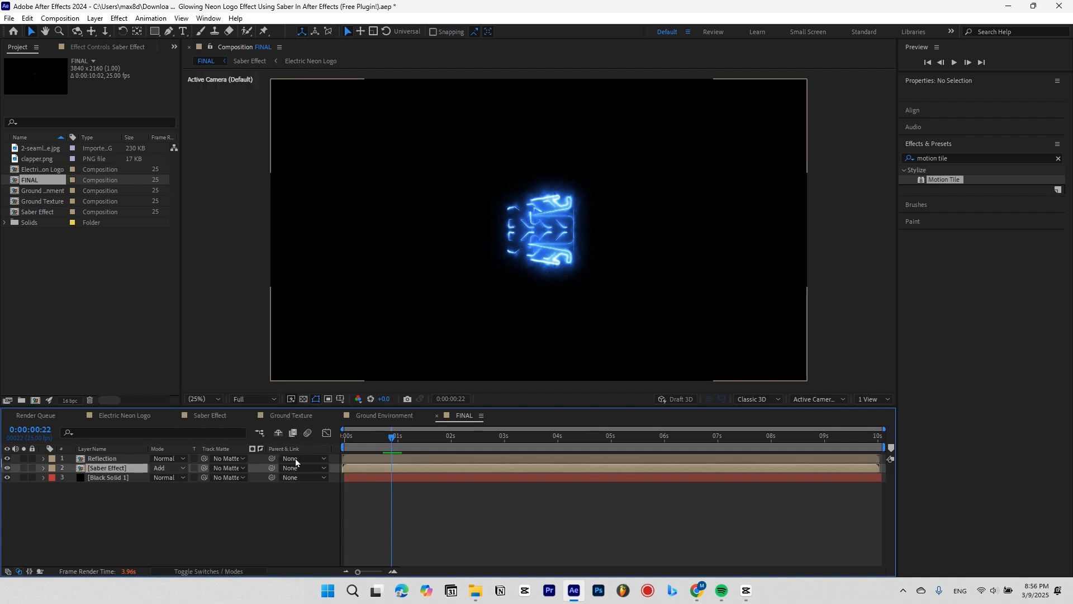
Step: Move the Reflection layer down to about Y position 1644 so the mirrored logo sits beneath the original
{"action": "left_click", "coordinate": [511, 458]}
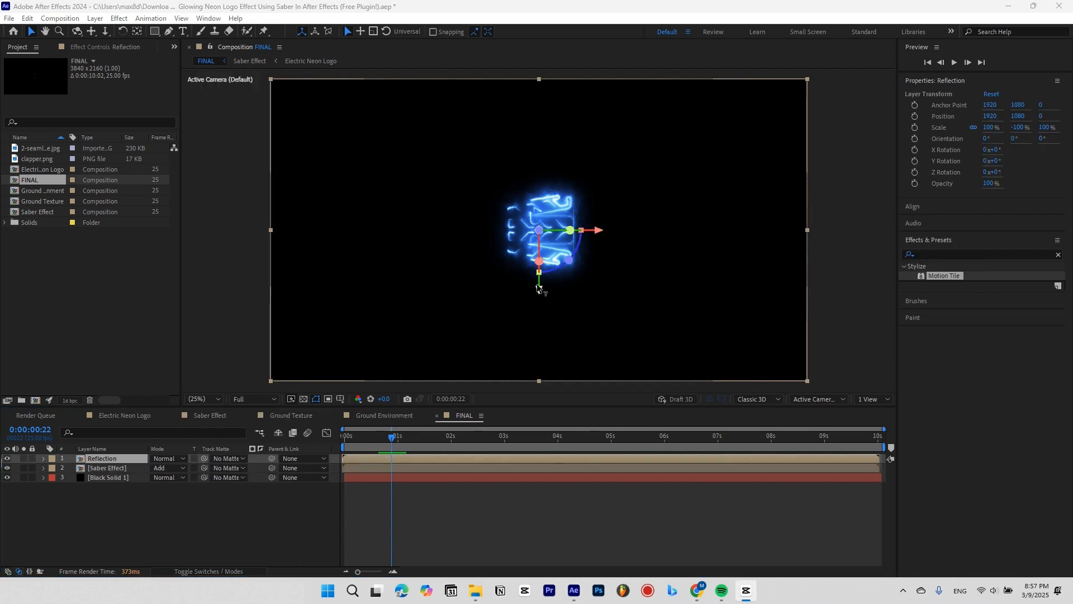
{"action": "left_click_drag", "start_coordinate": [541, 291], "coordinate": [541, 384]}
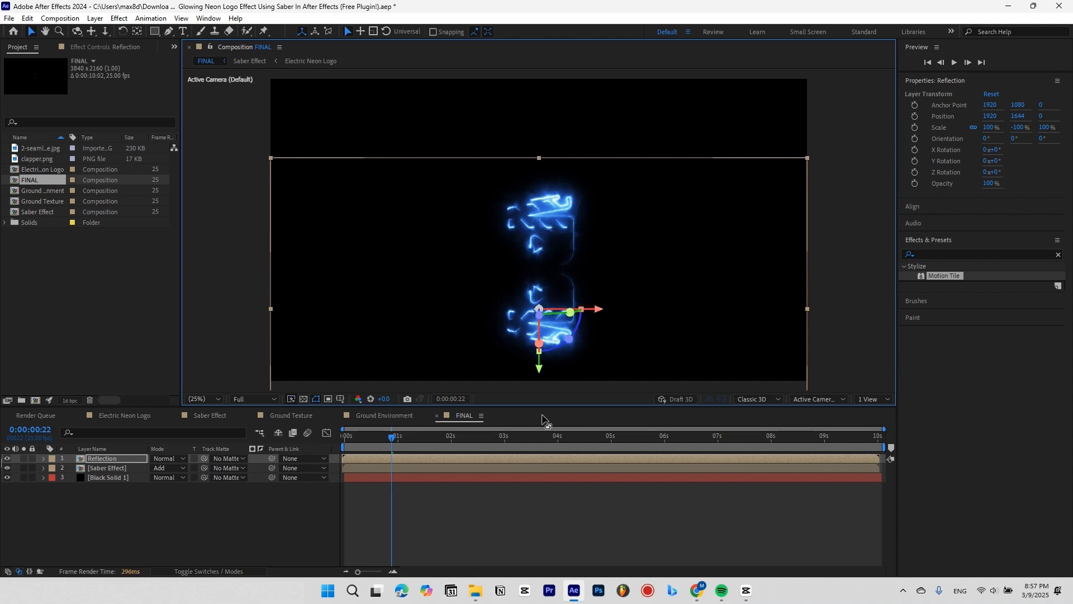
{"action": "left_click", "coordinate": [542, 511]}
Step: Place the Ground Environment composition below the Reflection layer and add an adjustment layer directly beneath it
{"action": "left_click_drag", "start_coordinate": [45, 192], "coordinate": [101, 469]}
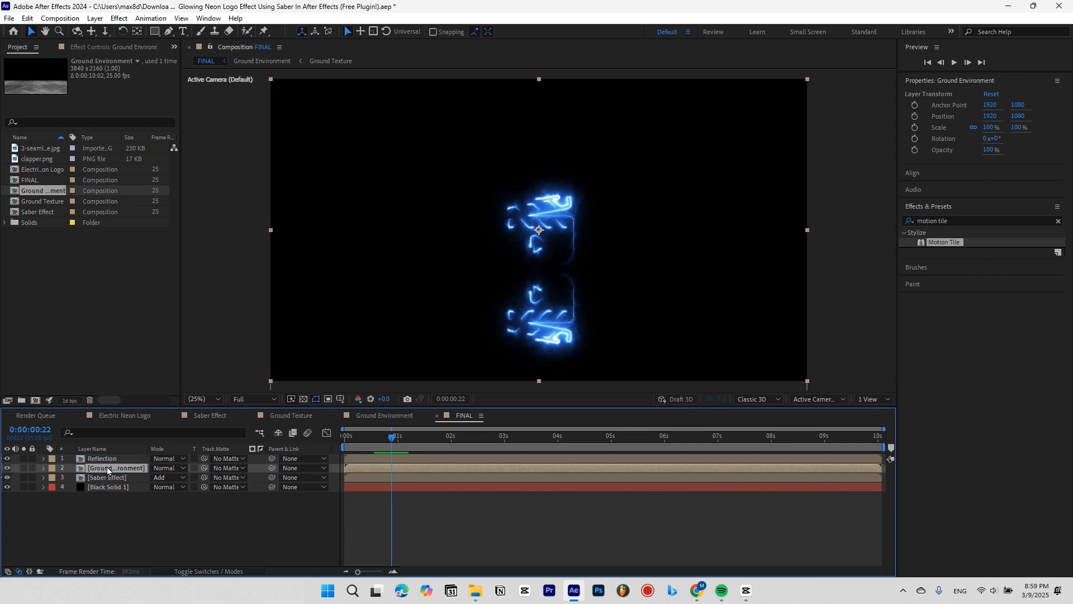
{"action": "right_click", "coordinate": [242, 528]}
{"action": "mouse_move", "coordinate": [272, 389]}
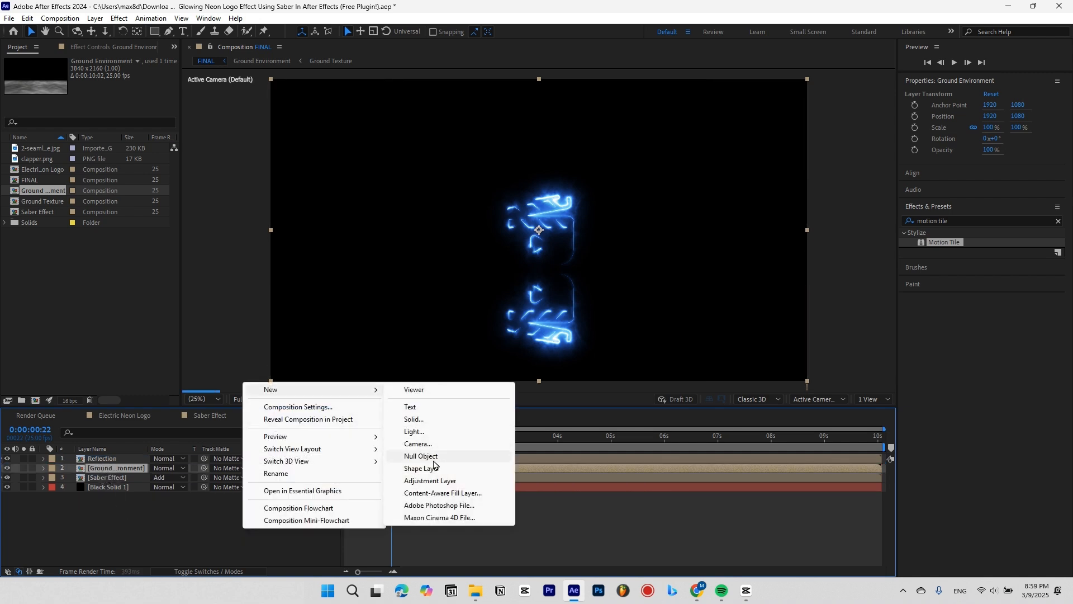
{"action": "left_click", "coordinate": [433, 482]}
{"action": "left_click_drag", "start_coordinate": [128, 470], "coordinate": [129, 481]}
Step: Apply Compound Blur to the new adjustment layer, with Ground Environment as the blur layer and Masks as its source
{"action": "left_click", "coordinate": [120, 19]}
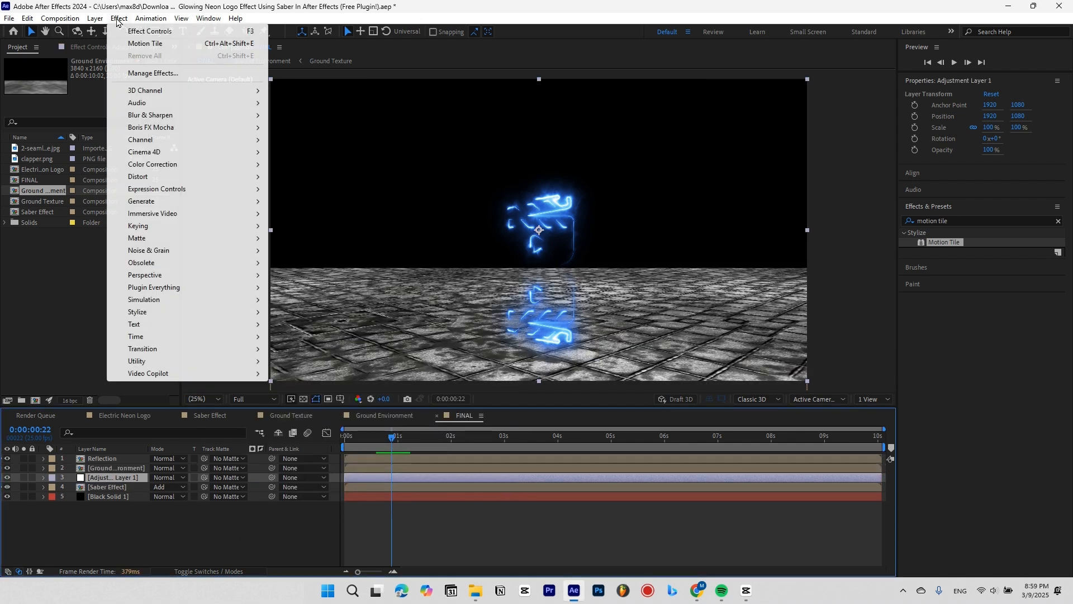
{"action": "mouse_move", "coordinate": [175, 117]}
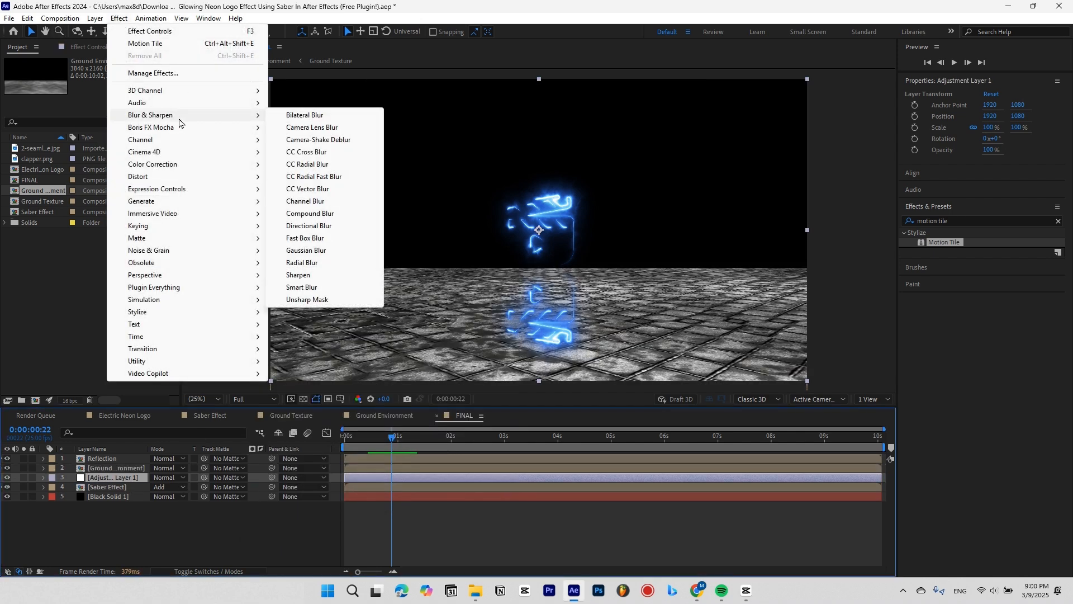
{"action": "left_click", "coordinate": [335, 213]}
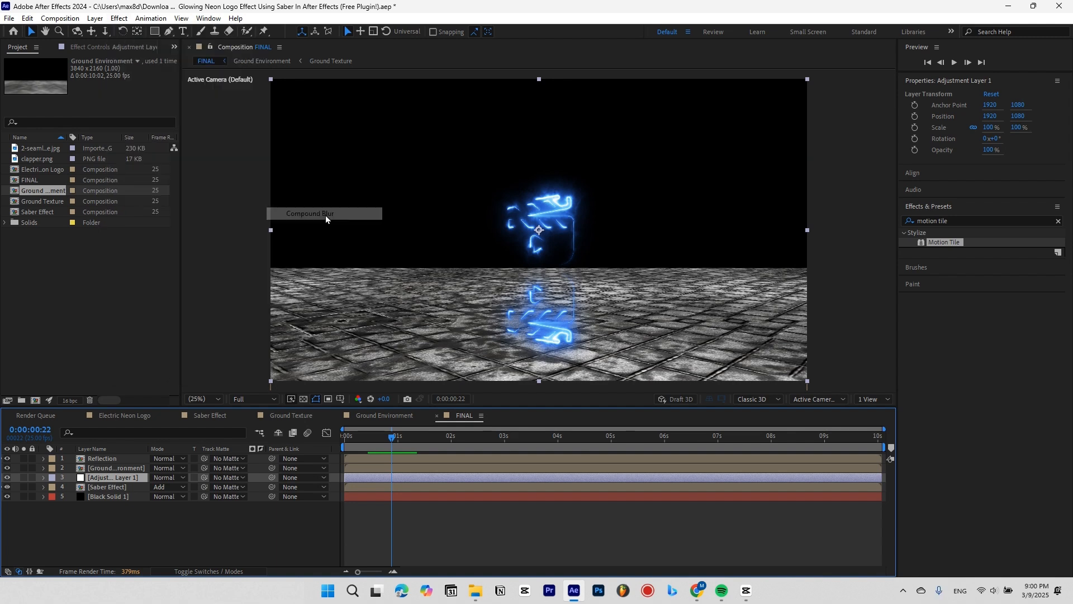
{"action": "left_click", "coordinate": [150, 80]}
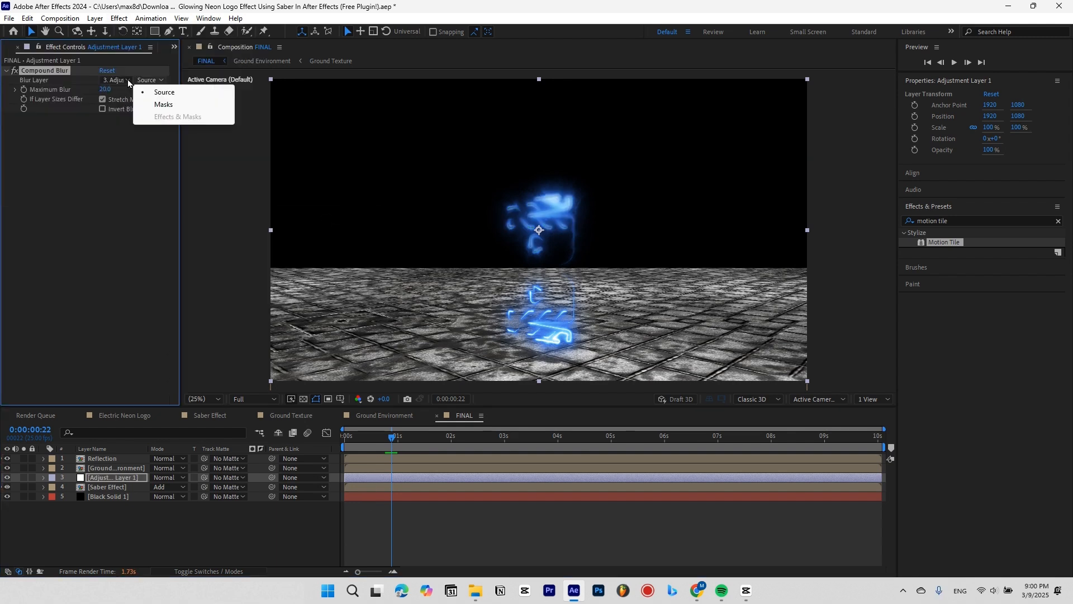
{"action": "left_click", "coordinate": [127, 80]}
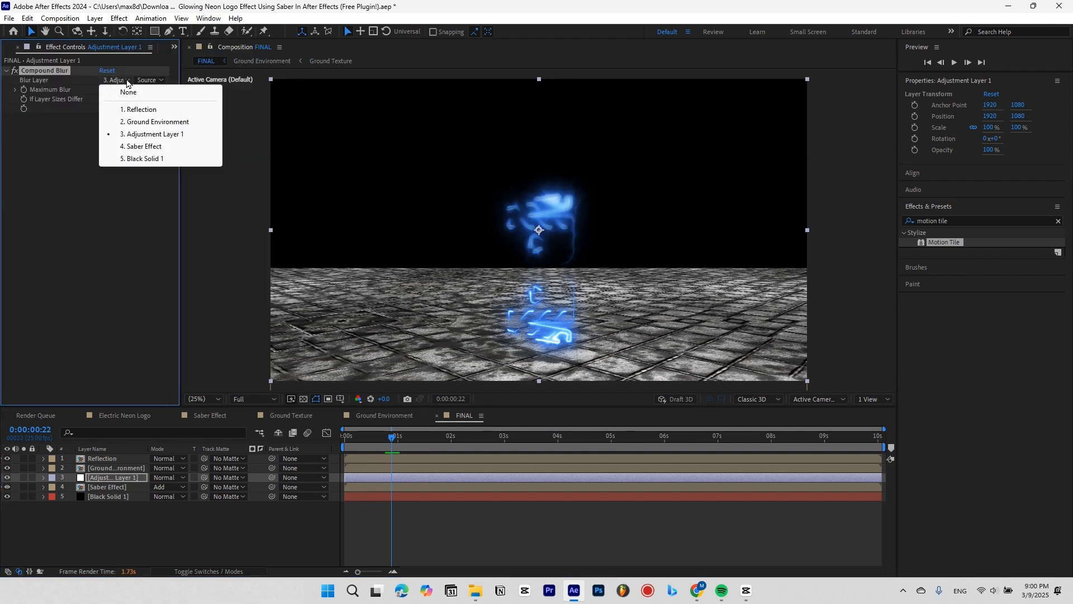
{"action": "left_click", "coordinate": [148, 123]}
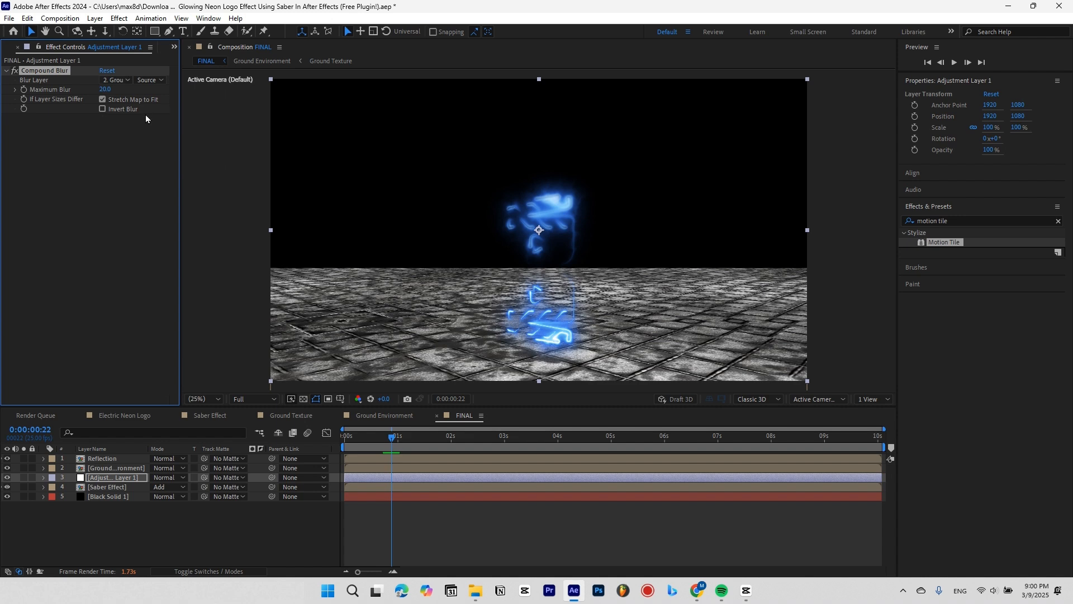
{"action": "left_click", "coordinate": [151, 80]}
{"action": "left_click", "coordinate": [161, 105]}
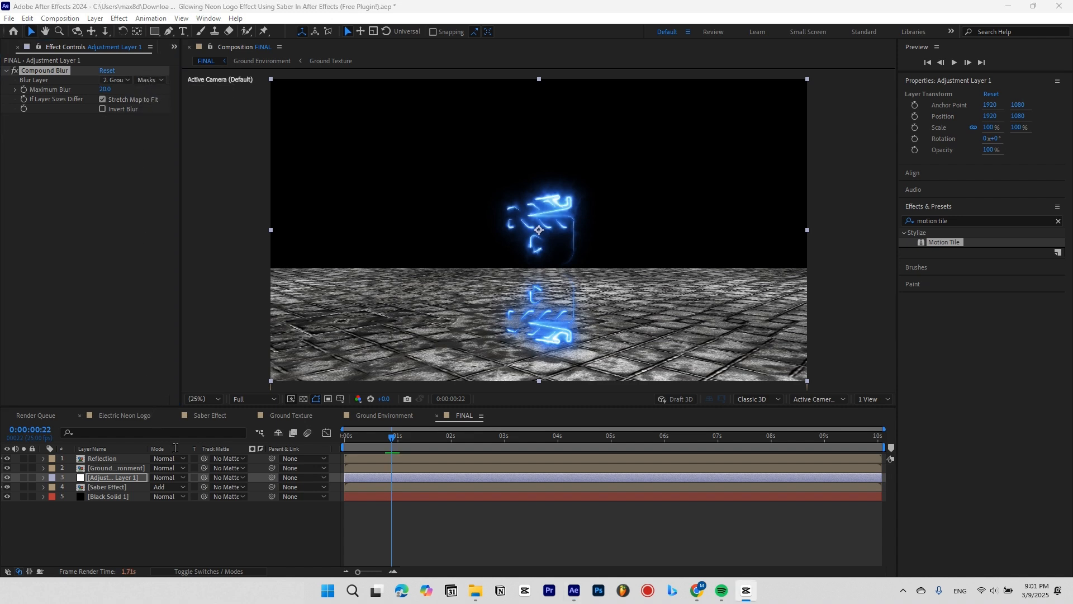
Step: Hide the Ground Environment layer and set the adjustment layer's Compound Blur Maximum Blur to 300
{"action": "left_click", "coordinate": [8, 469]}
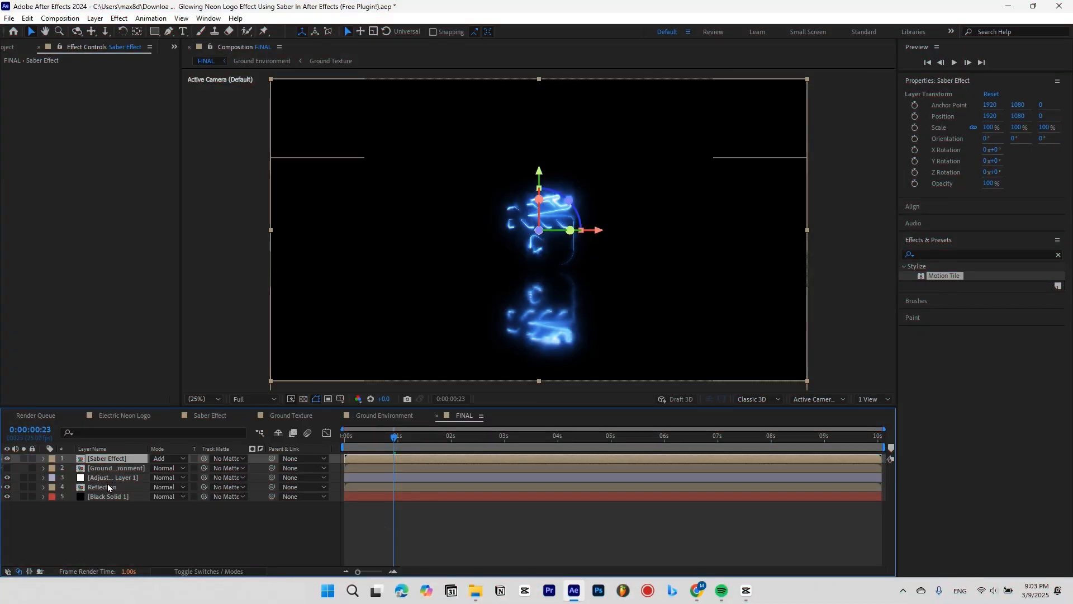
{"action": "left_click", "coordinate": [112, 477]}
{"action": "left_click", "coordinate": [106, 89]}
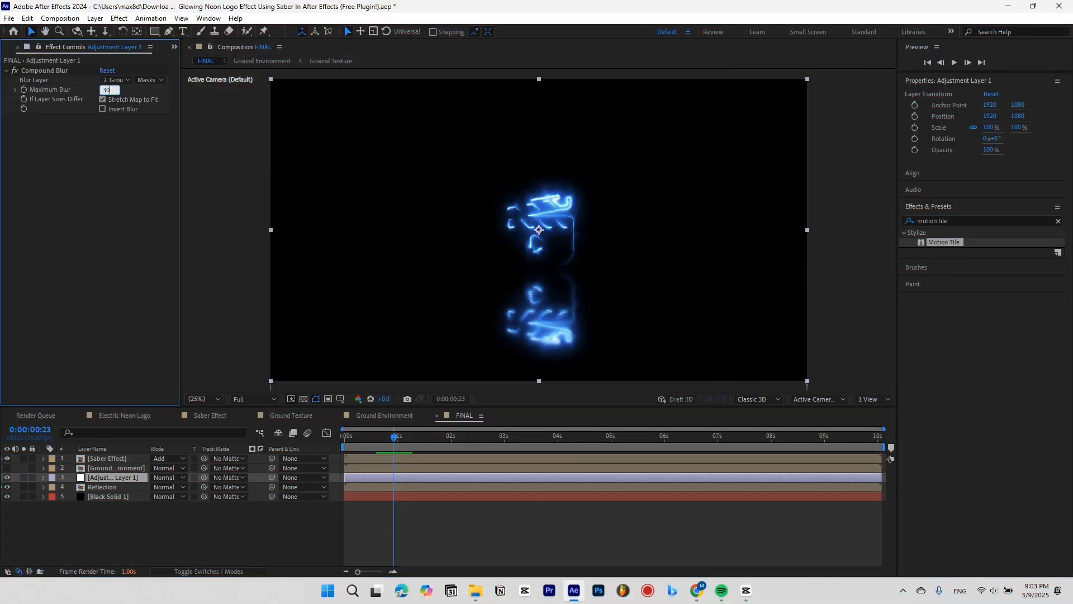
{"action": "key", "text": "Return"}
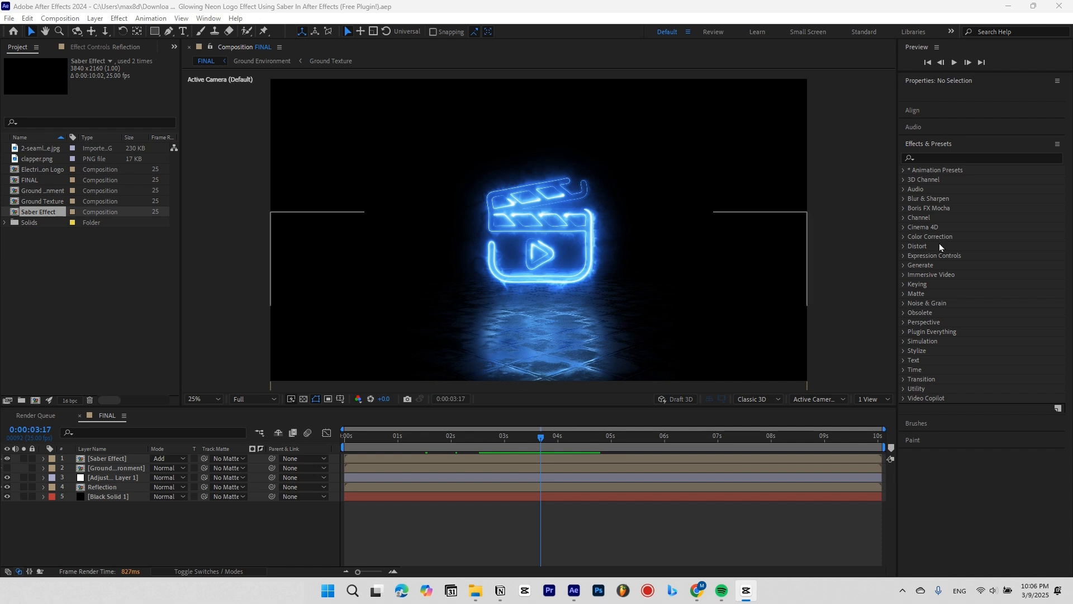
Step: Find the CC Glass effect and apply it to the adjustment layer above Reflection
{"action": "left_click", "coordinate": [974, 159]}
{"action": "type", "text": "cc glass"}
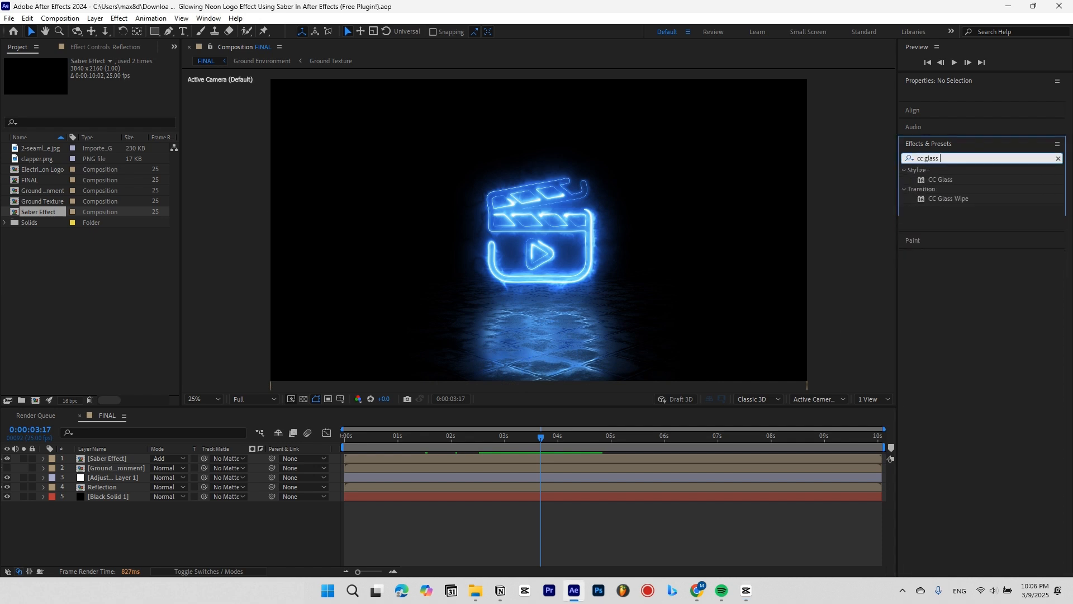
{"action": "left_click", "coordinate": [938, 181]}
{"action": "left_click", "coordinate": [544, 480]}
{"action": "left_click", "coordinate": [942, 244]}
{"action": "double_click", "coordinate": [942, 243]}
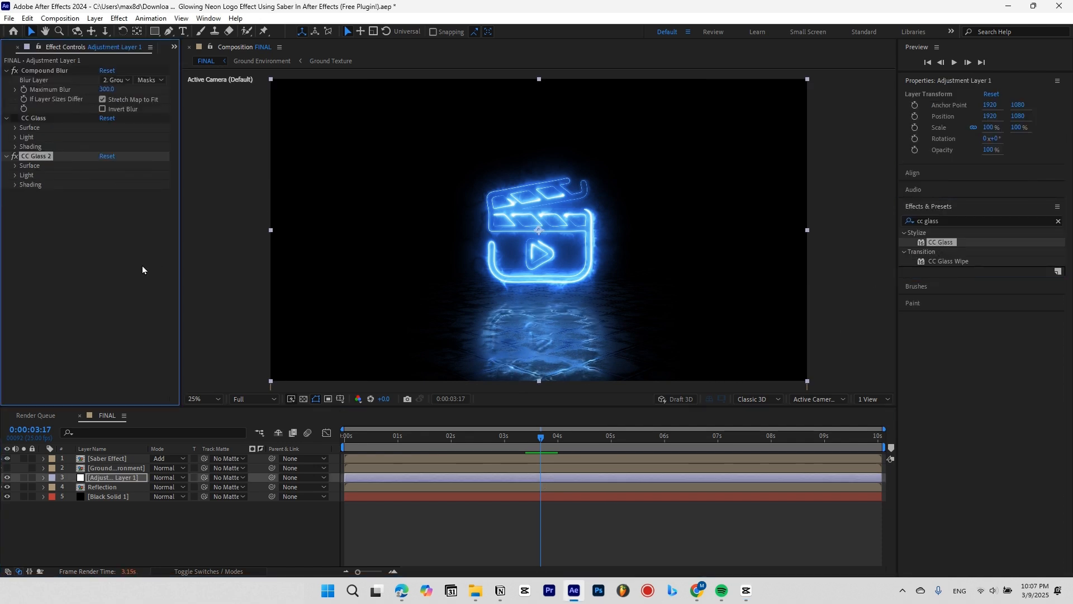
Step: Configure the CC Glass surface with Ground Environment as bump map, Softness 0, Height 10 and Displacement 8
{"action": "left_click", "coordinate": [15, 166]}
{"action": "left_click", "coordinate": [115, 177]}
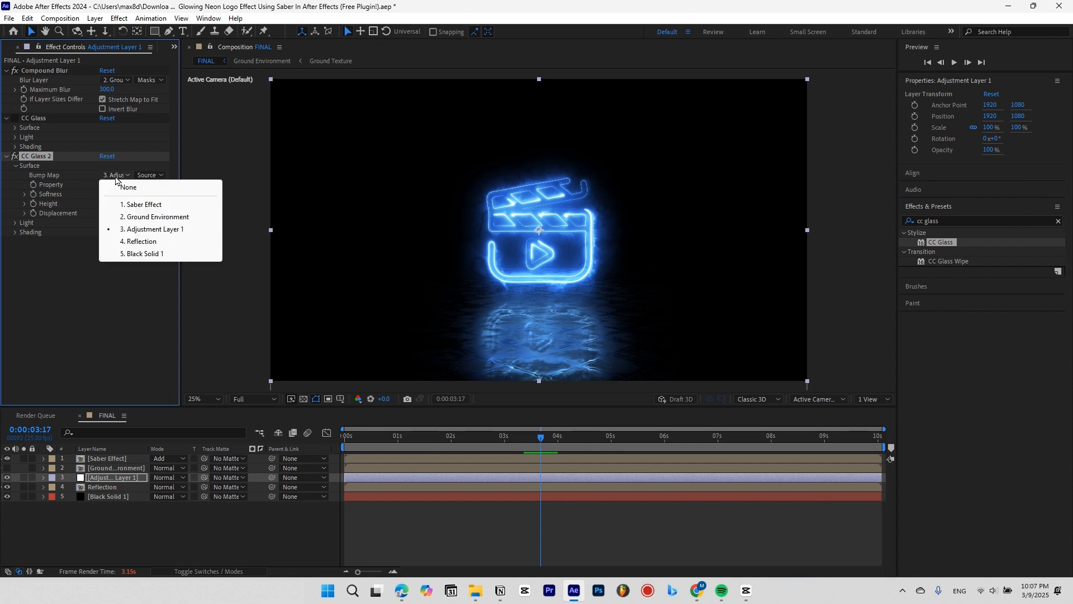
{"action": "left_click", "coordinate": [119, 216]}
{"action": "left_click", "coordinate": [104, 194]}
{"action": "type", "text": "0"}
{"action": "left_click", "coordinate": [105, 203]}
{"action": "type", "text": "10"}
{"action": "key", "text": "Tab"}
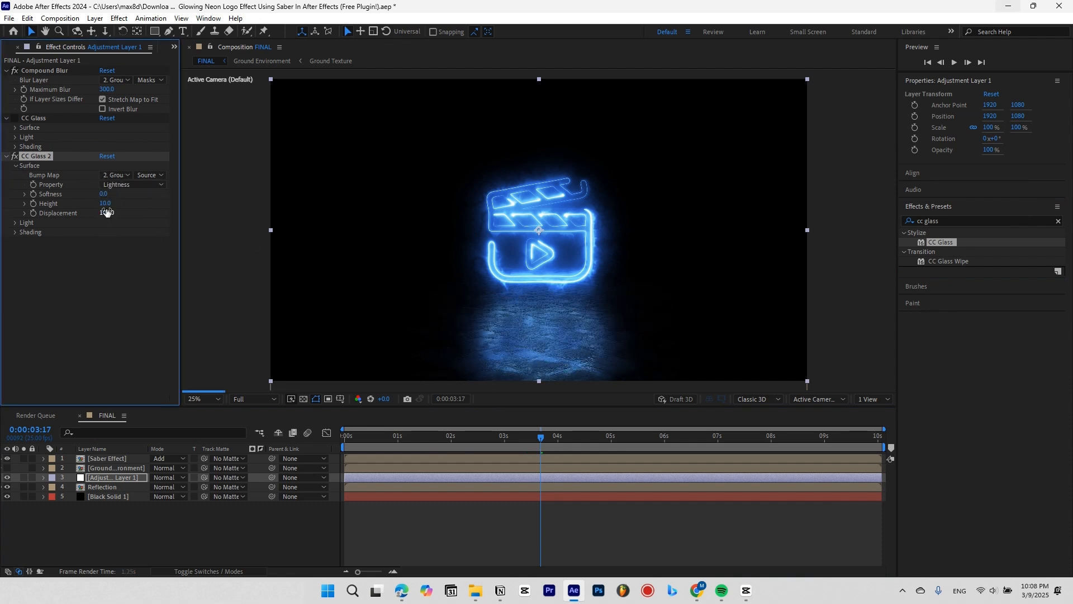
{"action": "type", "text": "8"}
{"action": "key", "text": "Return"}
Step: Set the CC Glass Light Intensity to 180, and its shading to Specular 0 and Roughness 0.001
{"action": "left_click", "coordinate": [15, 222]}
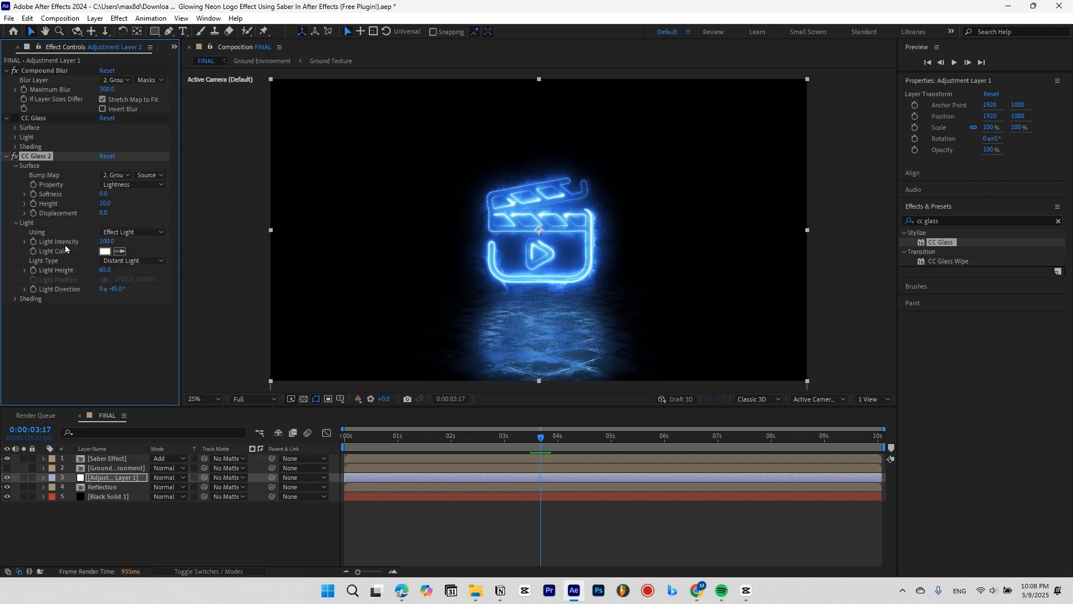
{"action": "left_click", "coordinate": [104, 241]}
{"action": "key", "text": "Return"}
{"action": "left_click", "coordinate": [14, 300]}
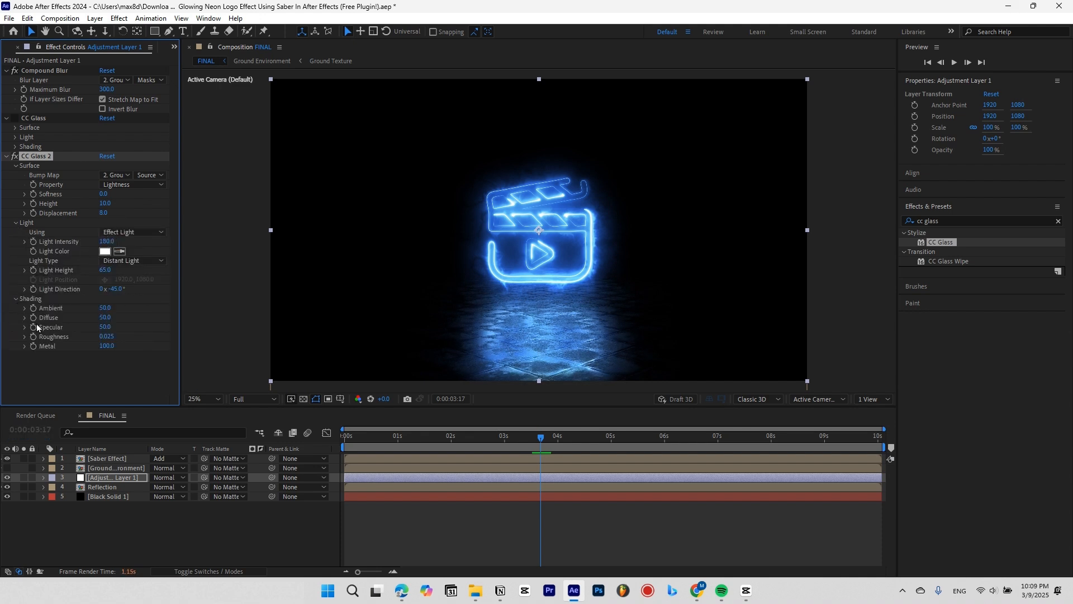
{"action": "left_click_drag", "start_coordinate": [104, 329], "coordinate": [51, 349]}
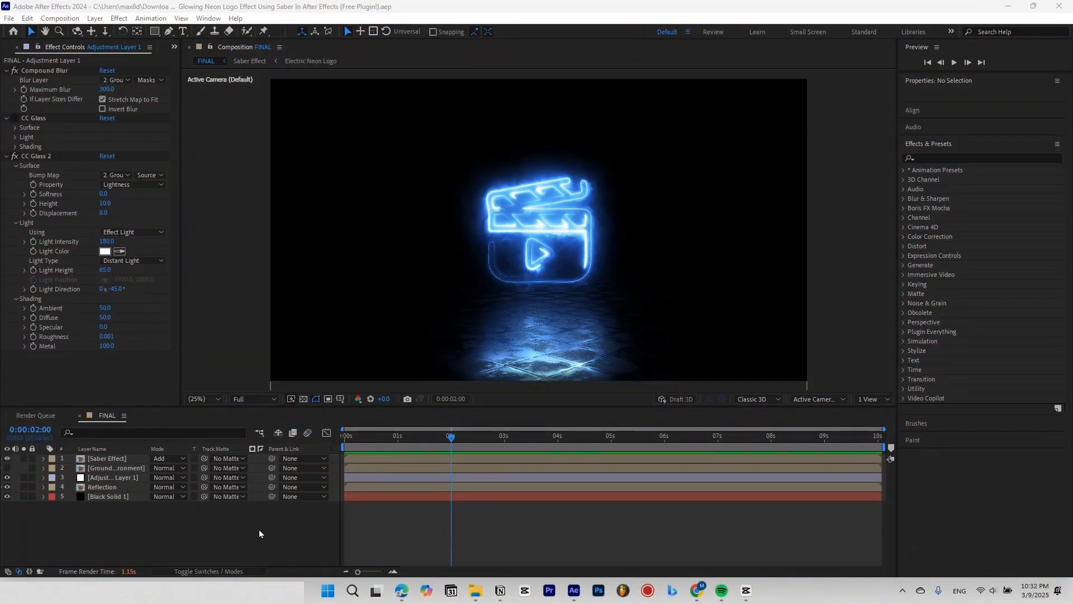
Step: Add another adjustment layer at the top of the FINAL composition's layer stack
{"action": "right_click", "coordinate": [275, 525]}
{"action": "mouse_move", "coordinate": [302, 388]}
{"action": "left_click", "coordinate": [449, 481]}
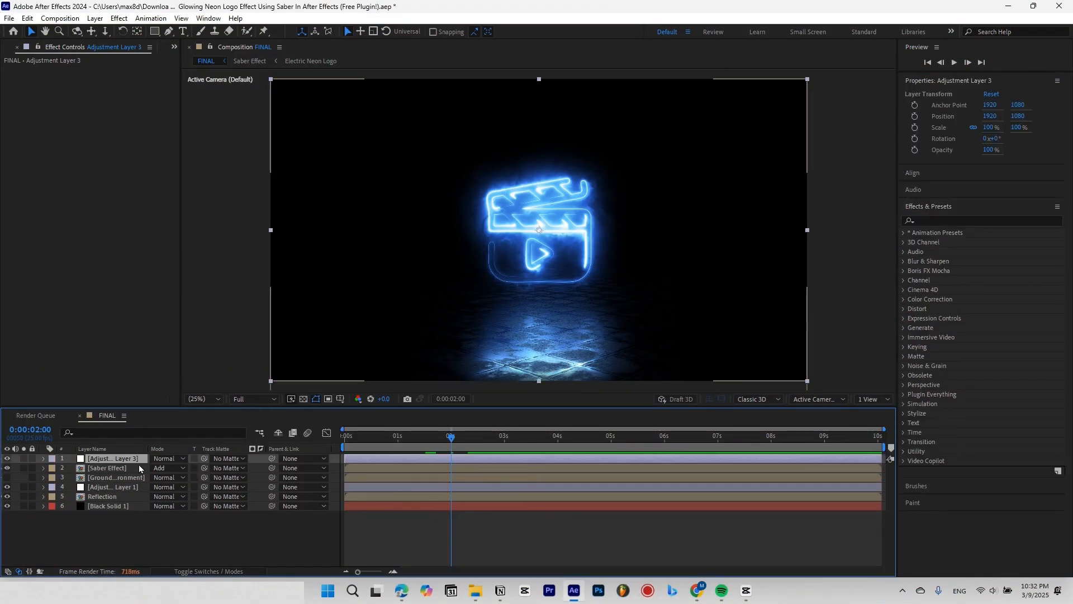
Step: Apply the Levels effect to the topmost adjustment layer and set its Gamma to 1.5
{"action": "left_click", "coordinate": [965, 224]}
{"action": "type", "text": "levels"}
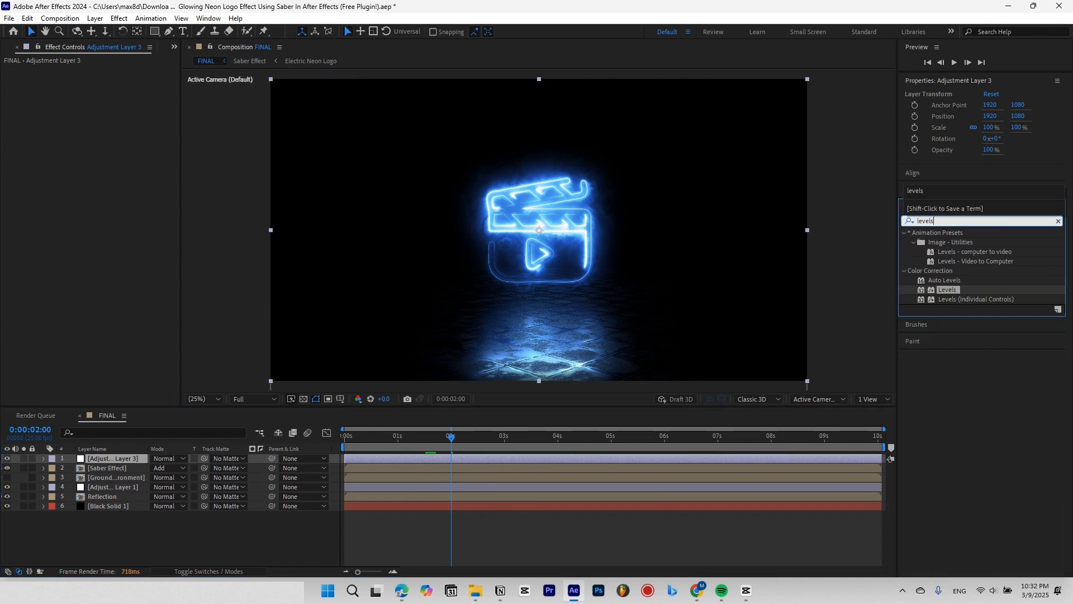
{"action": "left_click_drag", "start_coordinate": [947, 290], "coordinate": [163, 319]}
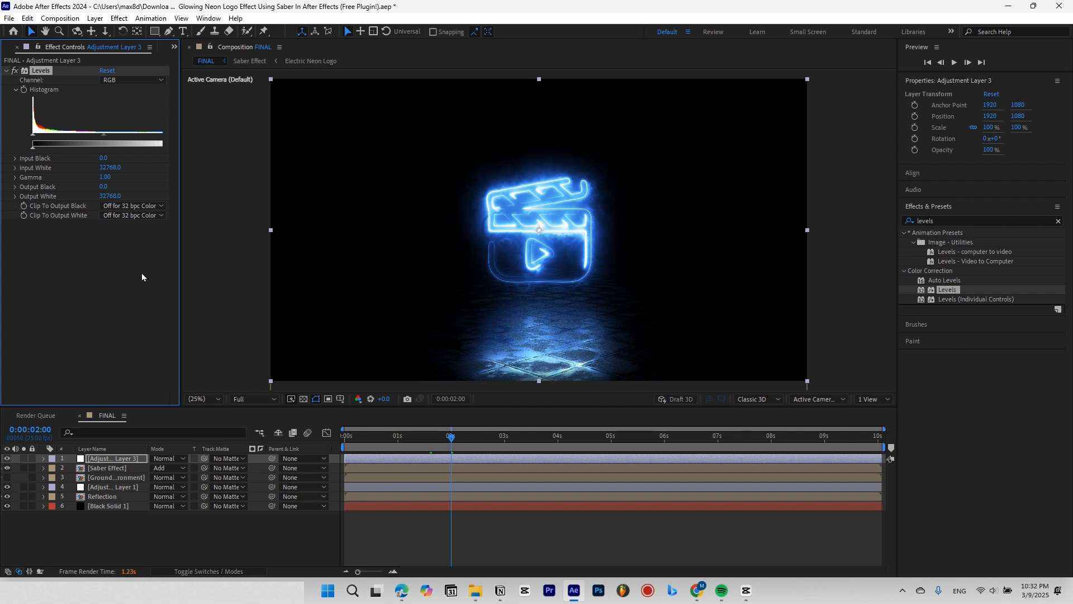
{"action": "left_click", "coordinate": [104, 178]}
{"action": "type", "text": ".5"}
{"action": "key", "text": "Return"}
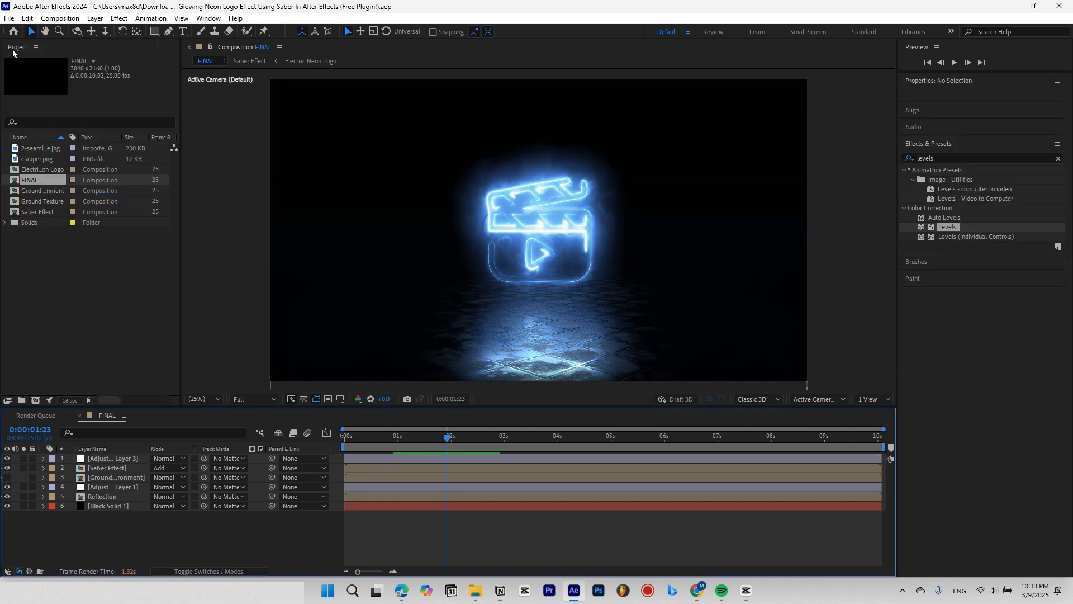
Step: Import the 02 Subtle Dust.mp4 footage and place it as the top layer of the FINAL composition
{"action": "left_click", "coordinate": [77, 284]}
{"action": "double_click", "coordinate": [80, 289]}
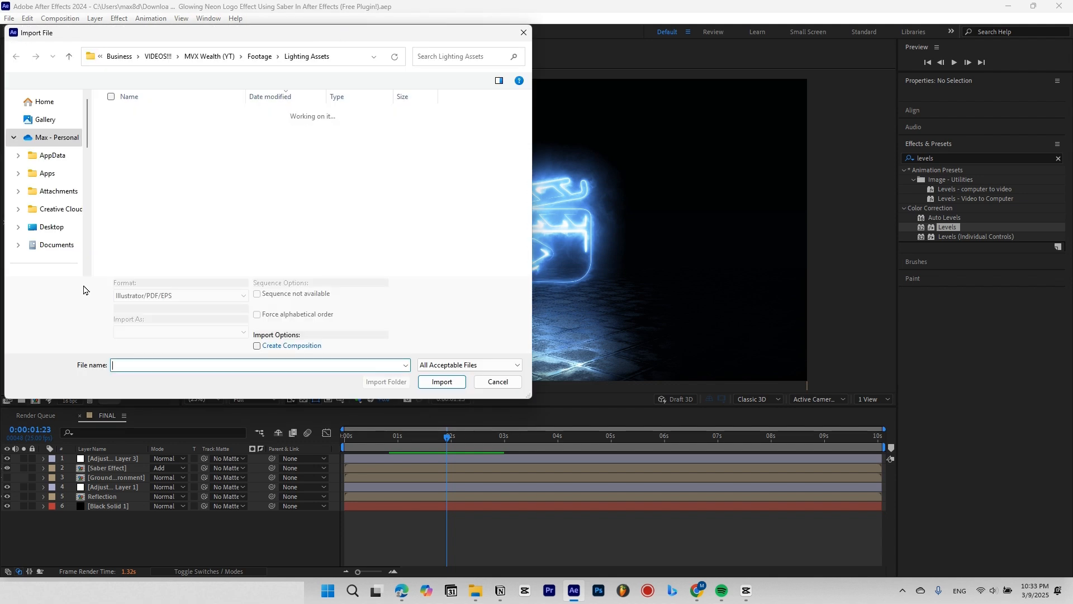
{"action": "double_click", "coordinate": [144, 253]}
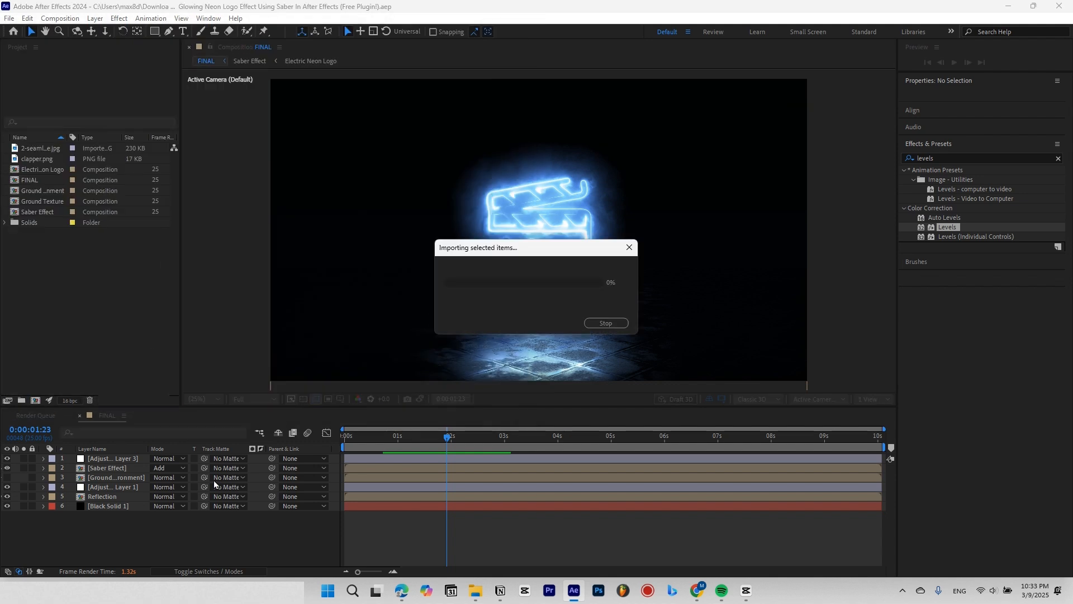
{"action": "left_click_drag", "start_coordinate": [274, 347], "coordinate": [339, 464]}
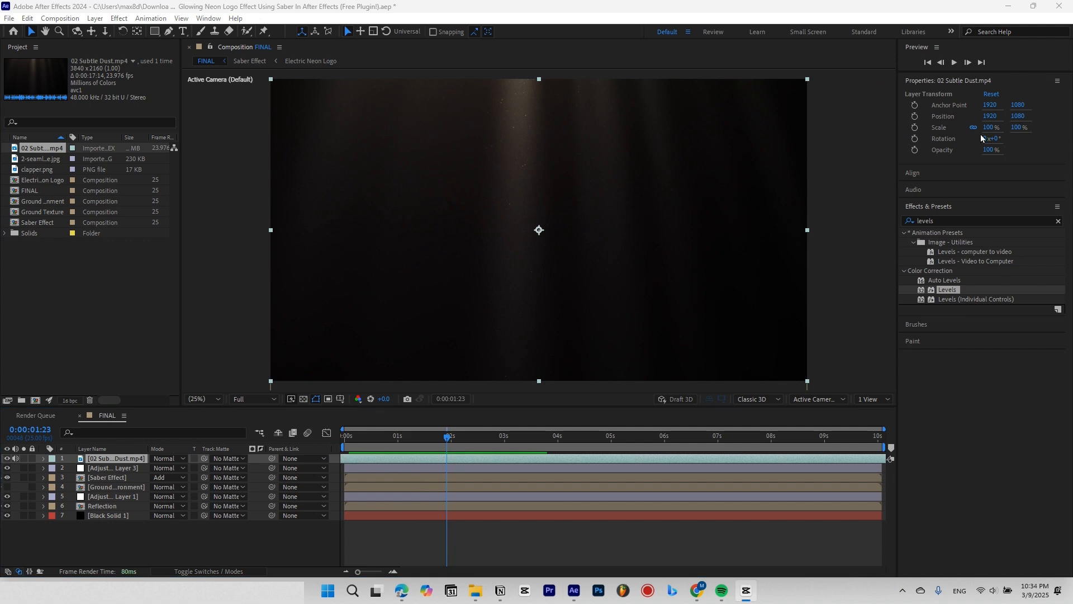
Step: Scale the 02 Subtle Dust.mp4 layer to 108% and set its blending mode to Add
{"action": "left_click_drag", "start_coordinate": [988, 128], "coordinate": [993, 129]}
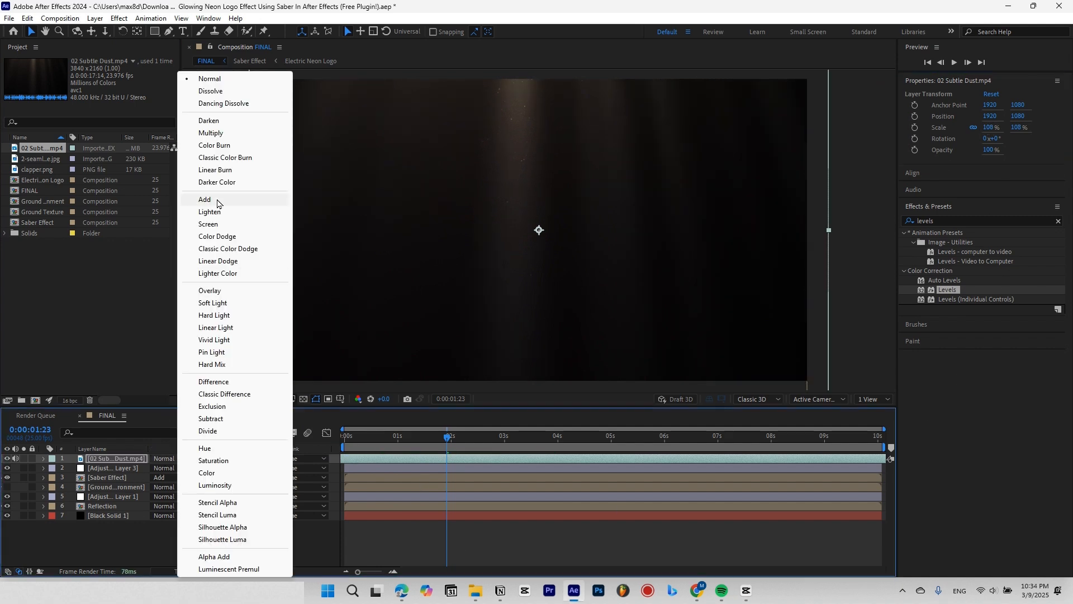
{"action": "left_click", "coordinate": [217, 202]}
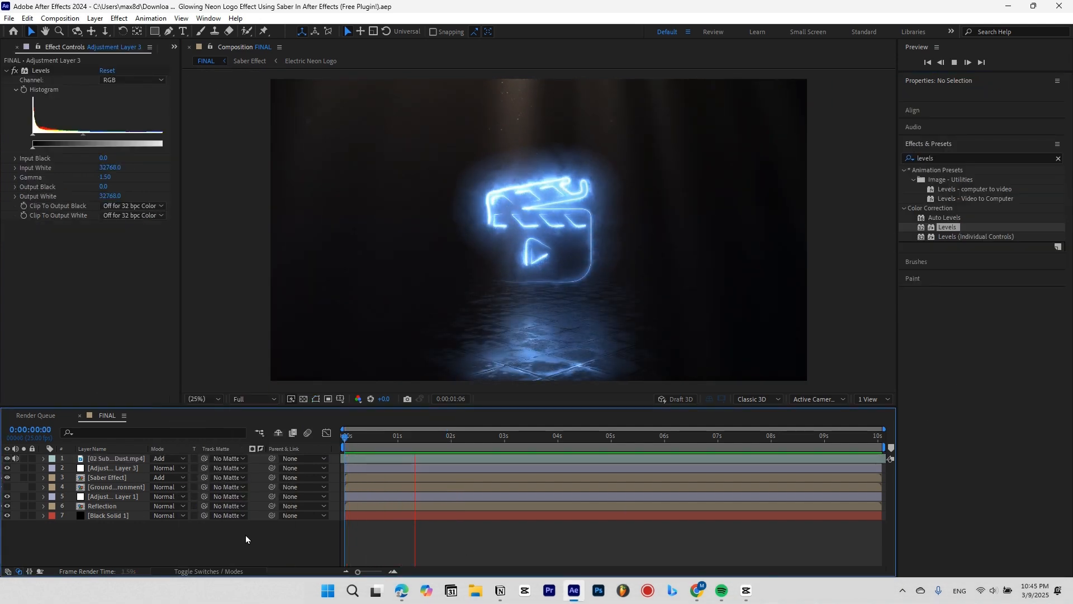